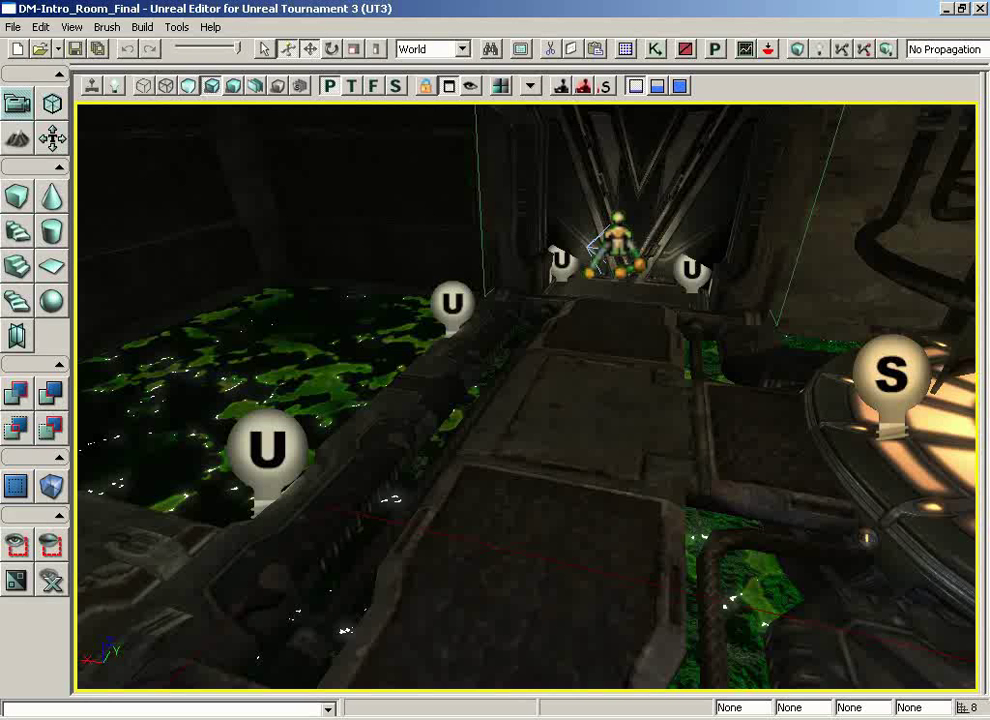
Step: Select the central walkway floor mesh, undoing and redoing that selection once
{"action": "left_click", "coordinate": [40, 27]}
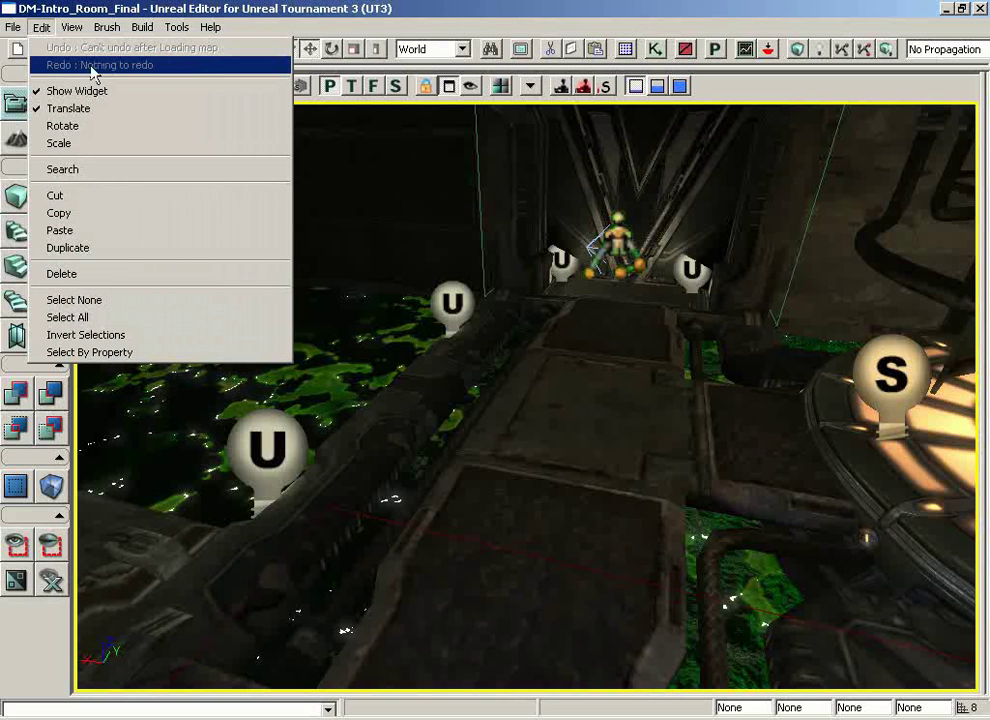
{"action": "left_click", "coordinate": [556, 443]}
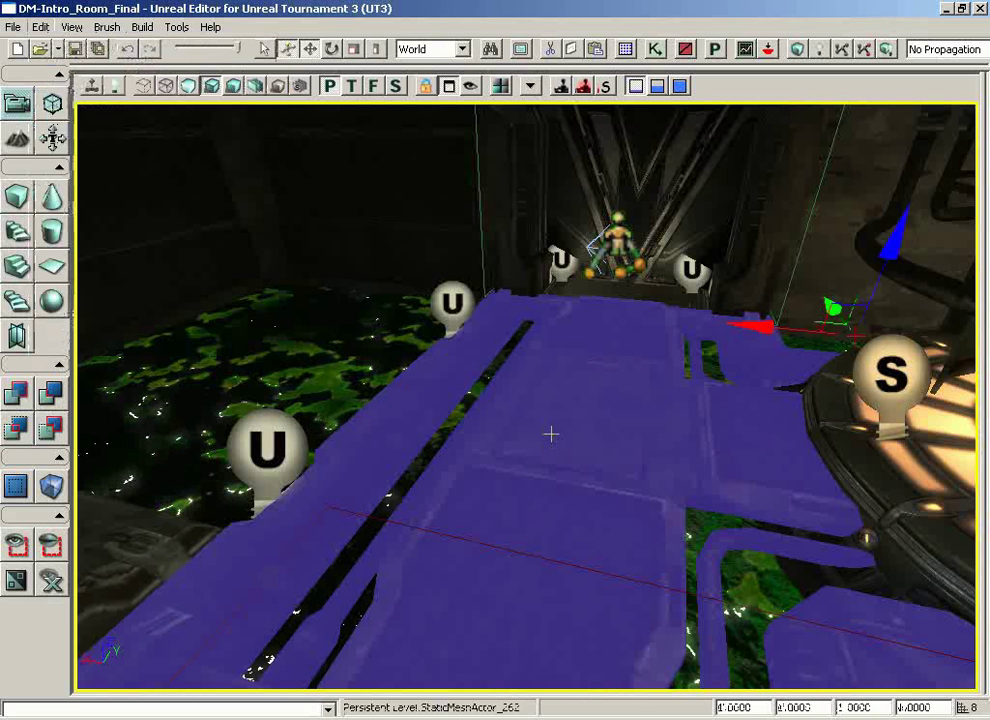
{"action": "left_click", "coordinate": [40, 27]}
{"action": "left_click", "coordinate": [49, 44]}
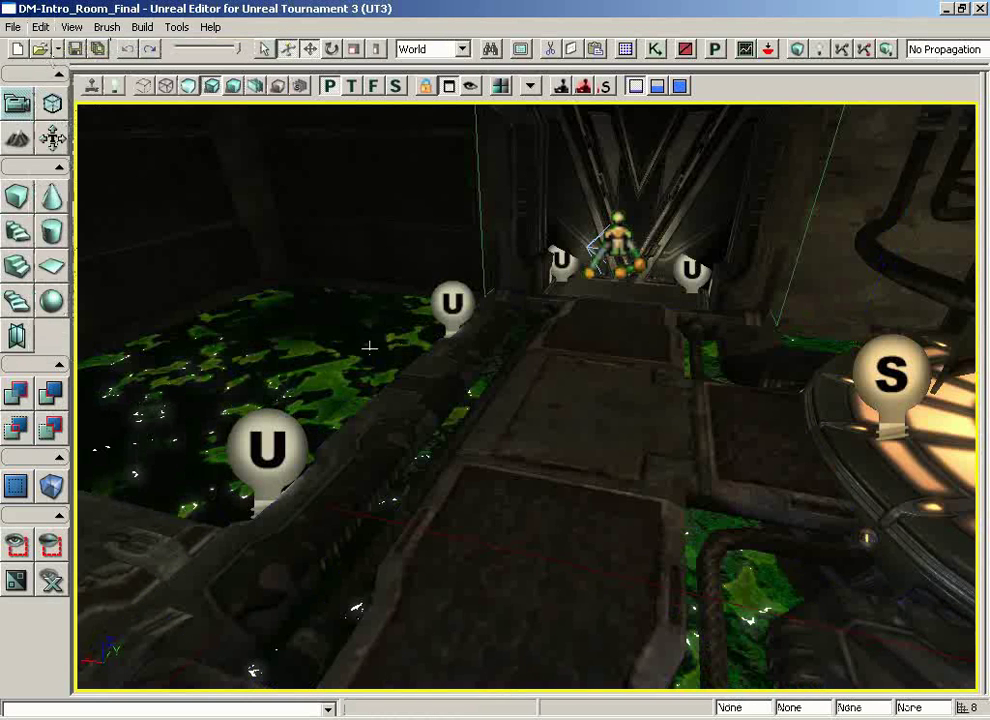
{"action": "left_click", "coordinate": [40, 27]}
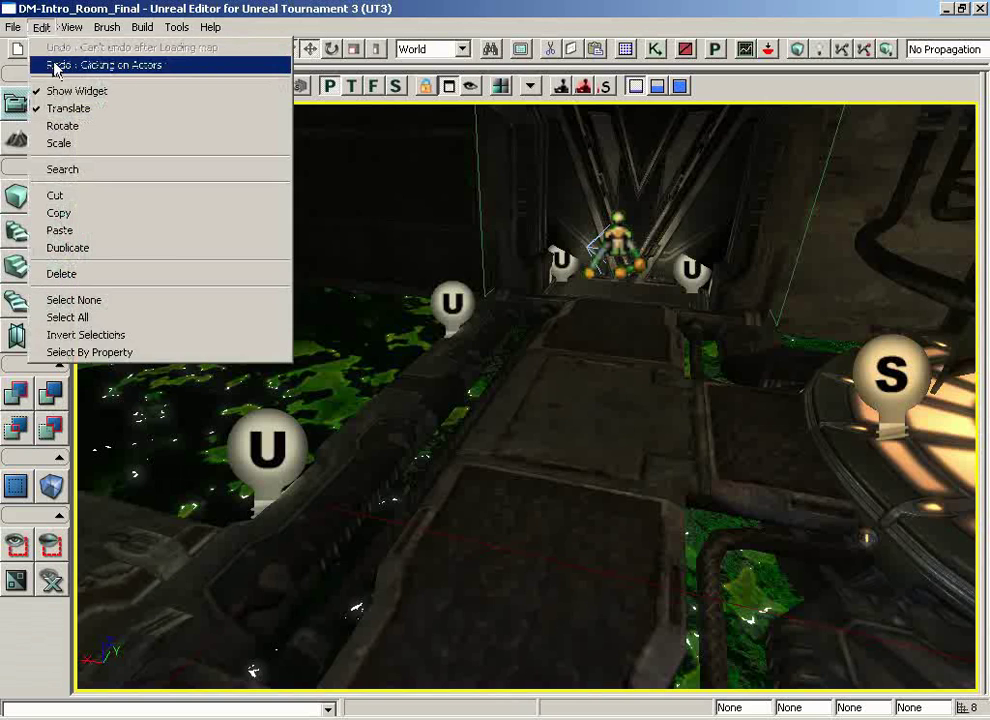
{"action": "left_click", "coordinate": [54, 69]}
Step: Raise the floor panel in front of the other doorway above the slime and undo the last recorded action
{"action": "left_click_drag", "start_coordinate": [555, 393], "coordinate": [378, 407]}
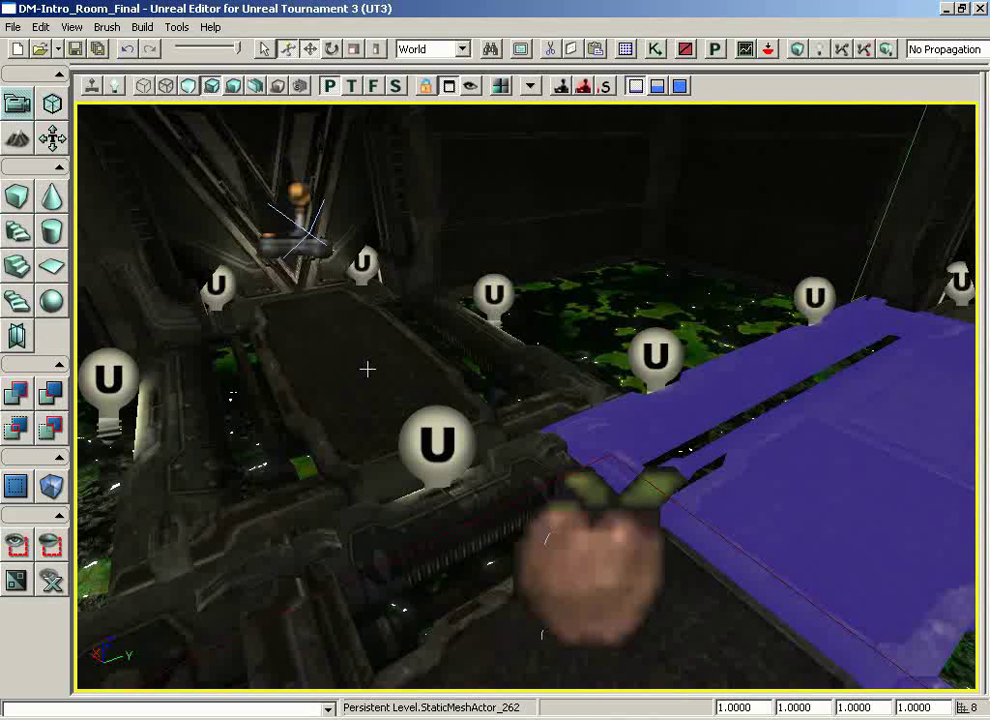
{"action": "left_click", "coordinate": [367, 369]}
{"action": "left_click_drag", "start_coordinate": [778, 450], "coordinate": [640, 424]}
{"action": "left_click_drag", "start_coordinate": [405, 410], "coordinate": [405, 300]}
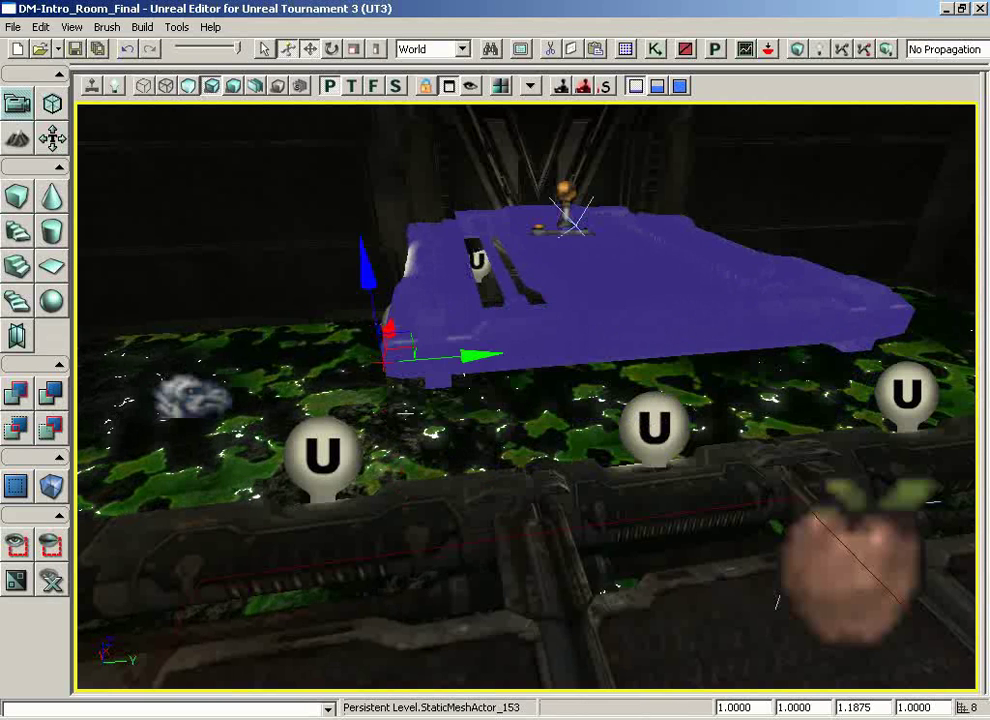
{"action": "left_click", "coordinate": [41, 28]}
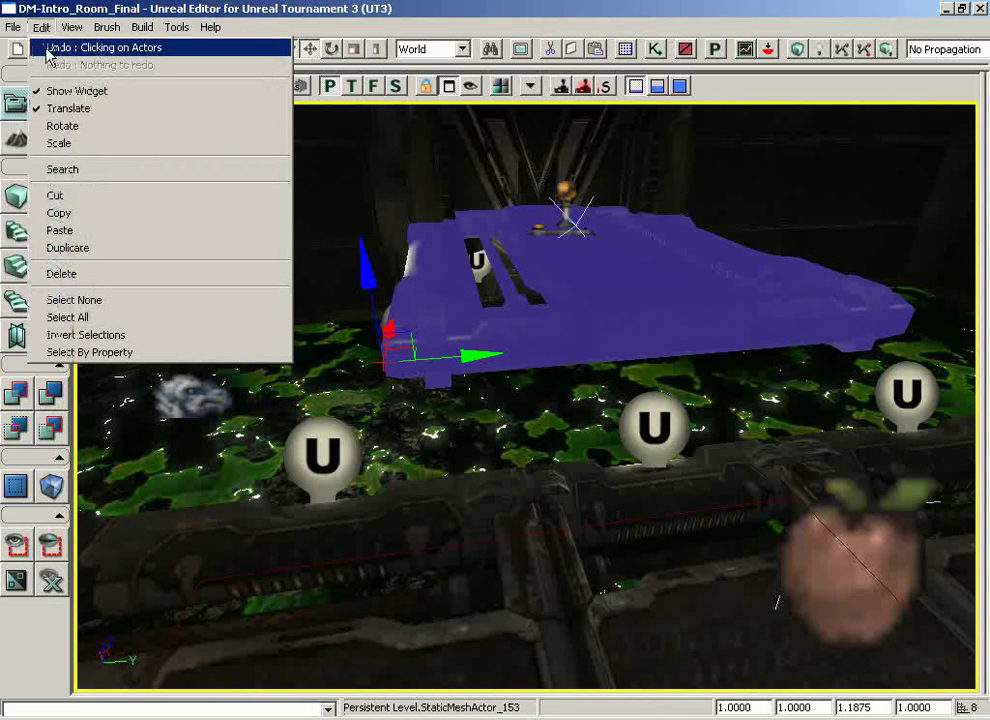
{"action": "left_click", "coordinate": [137, 54]}
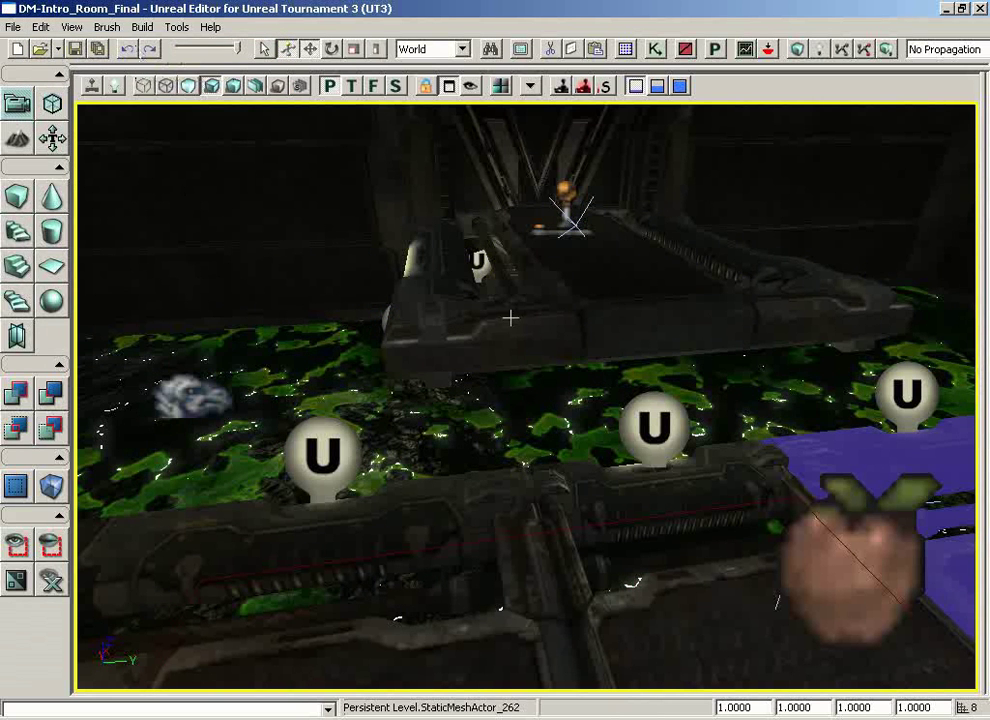
Step: Reselect the raised doorway floor panel and lower it 88 units along the Z axis
{"action": "mouse_move", "coordinate": [520, 426]}
{"action": "left_mouse_down"}
{"action": "mouse_move", "coordinate": [590, 450]}
{"action": "mouse_move", "coordinate": [560, 430]}
{"action": "mouse_move", "coordinate": [520, 425]}
{"action": "left_mouse_up"}
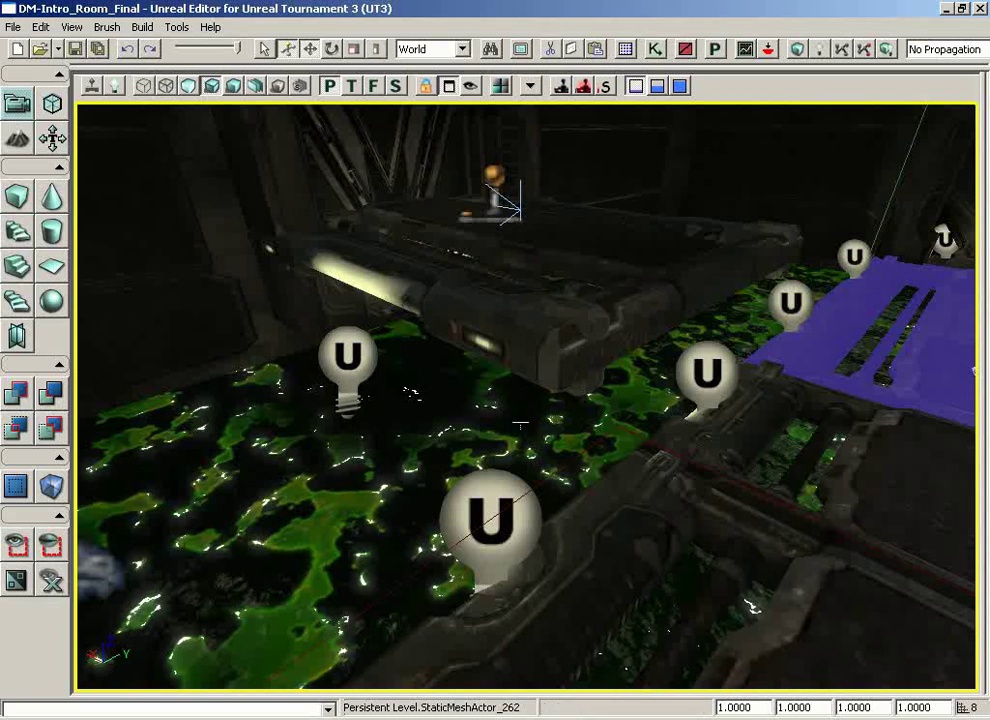
{"action": "left_click", "coordinate": [514, 310]}
{"action": "left_click_drag", "start_coordinate": [563, 289], "coordinate": [563, 341]}
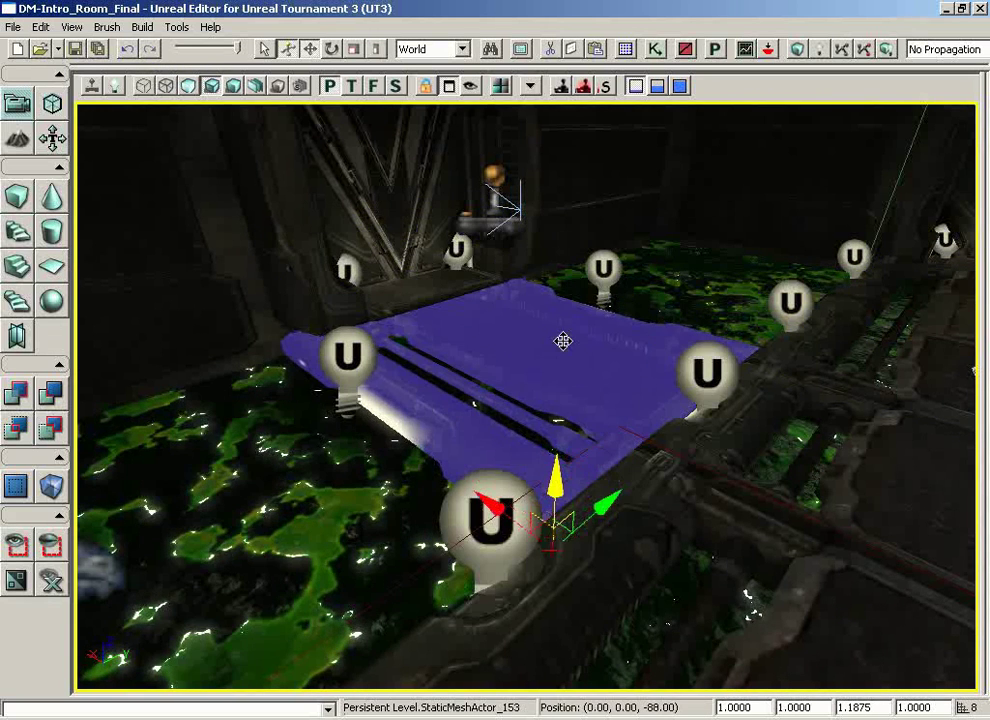
{"action": "left_click_drag", "start_coordinate": [586, 389], "coordinate": [500, 378]}
{"action": "left_click", "coordinate": [40, 27]}
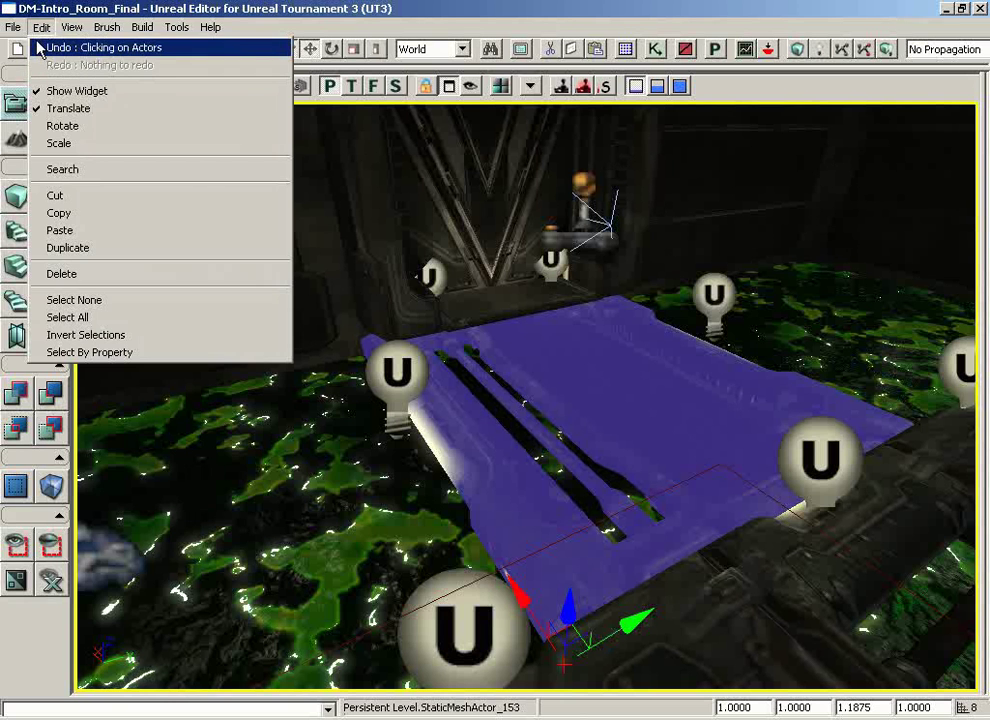
{"action": "left_click", "coordinate": [504, 372]}
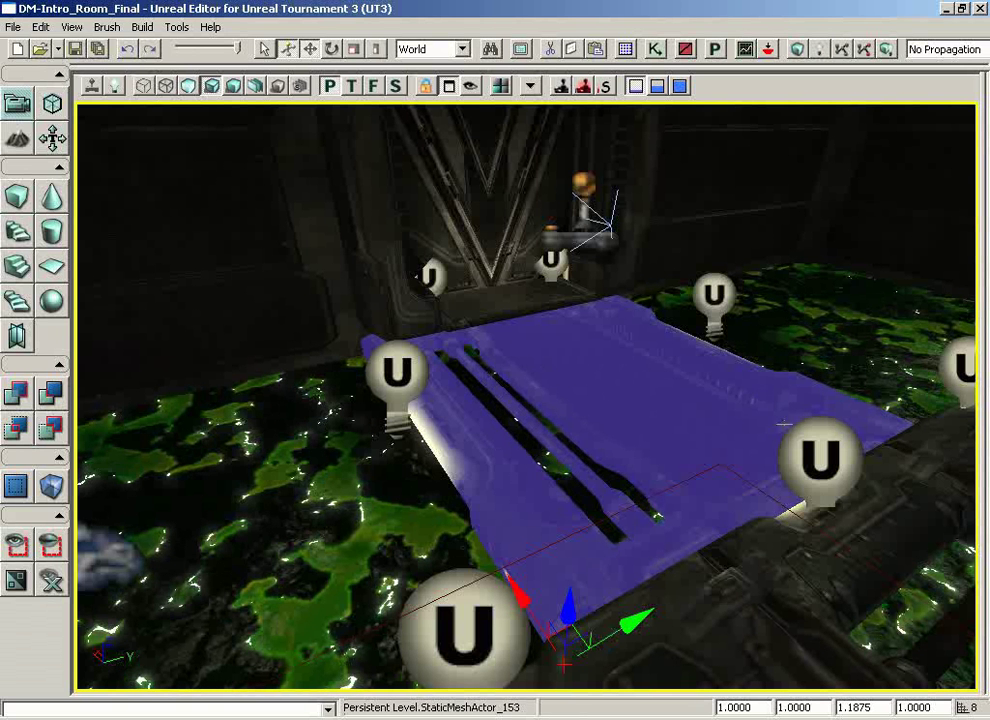
Step: Switch the selection to the neighbouring walkway mesh and back to the doorway floor panel
{"action": "left_click", "coordinate": [940, 444]}
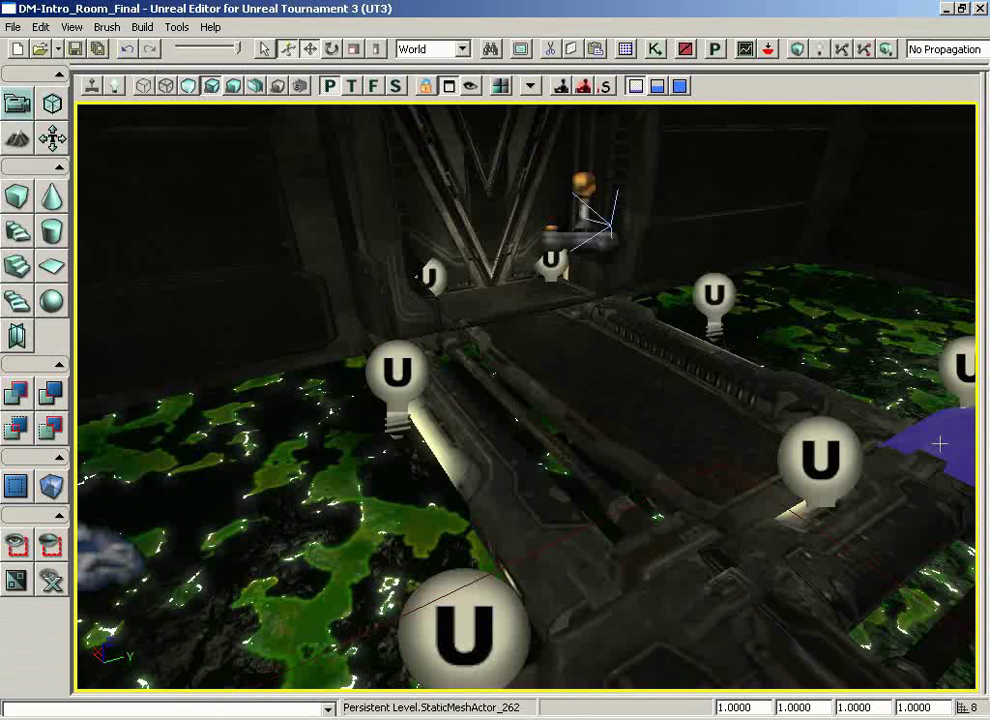
{"action": "left_click", "coordinate": [757, 420]}
{"action": "left_click_drag", "start_coordinate": [757, 420], "coordinate": [748, 537]}
{"action": "key", "text": "ctrl+w"}
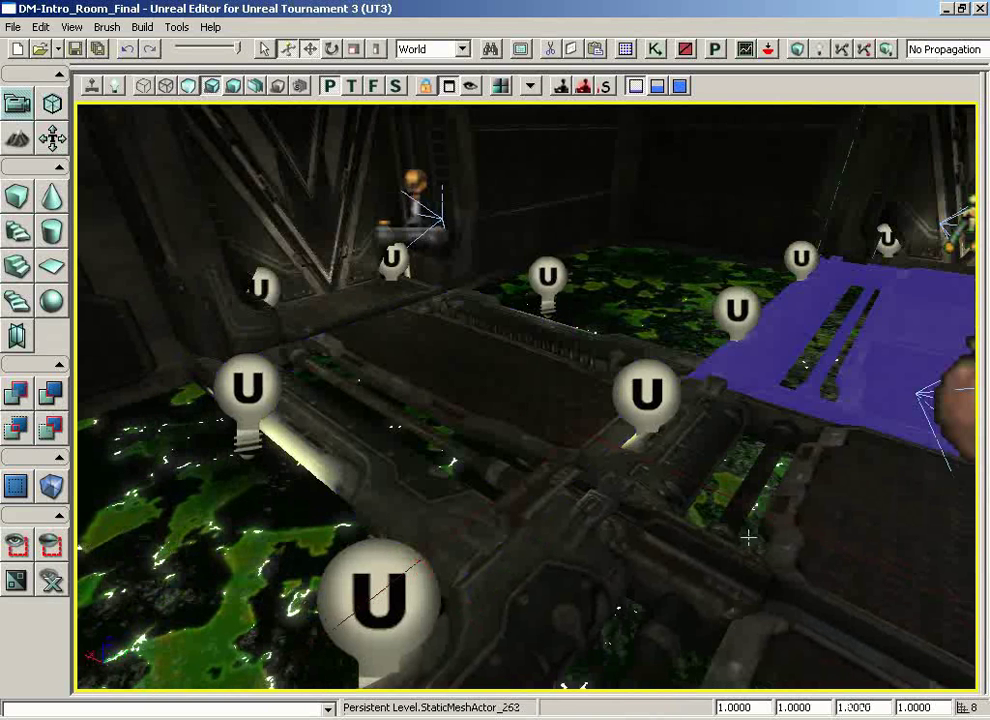
{"action": "left_click", "coordinate": [41, 27]}
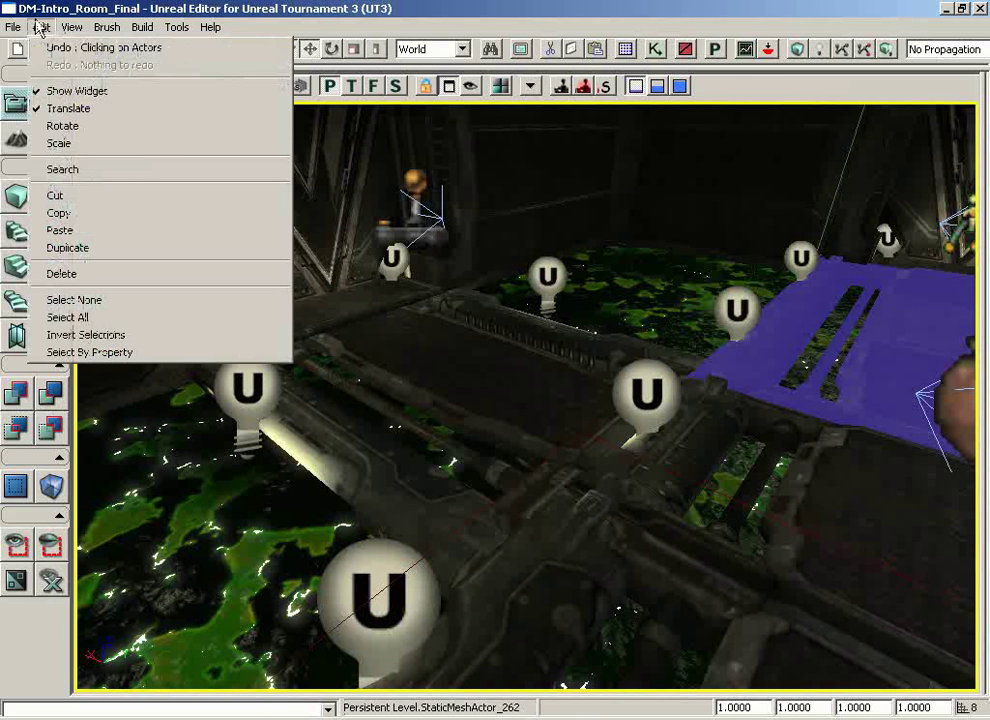
{"action": "left_click", "coordinate": [449, 362]}
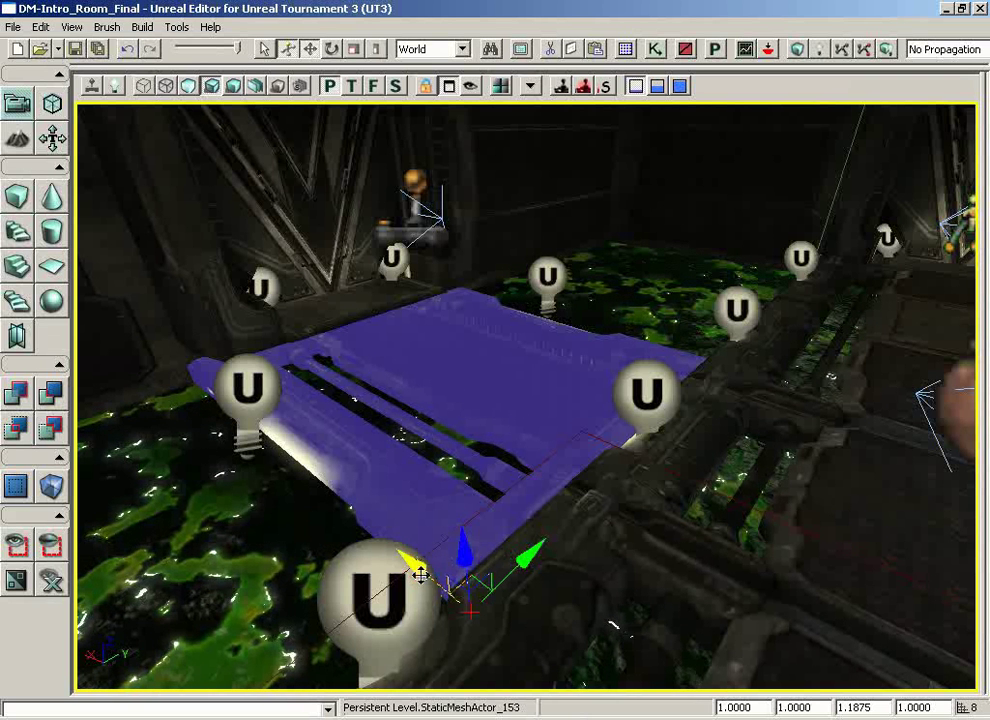
Step: Hide the transform widget and move the doorway floor panel slightly without it
{"action": "left_click", "coordinate": [41, 27]}
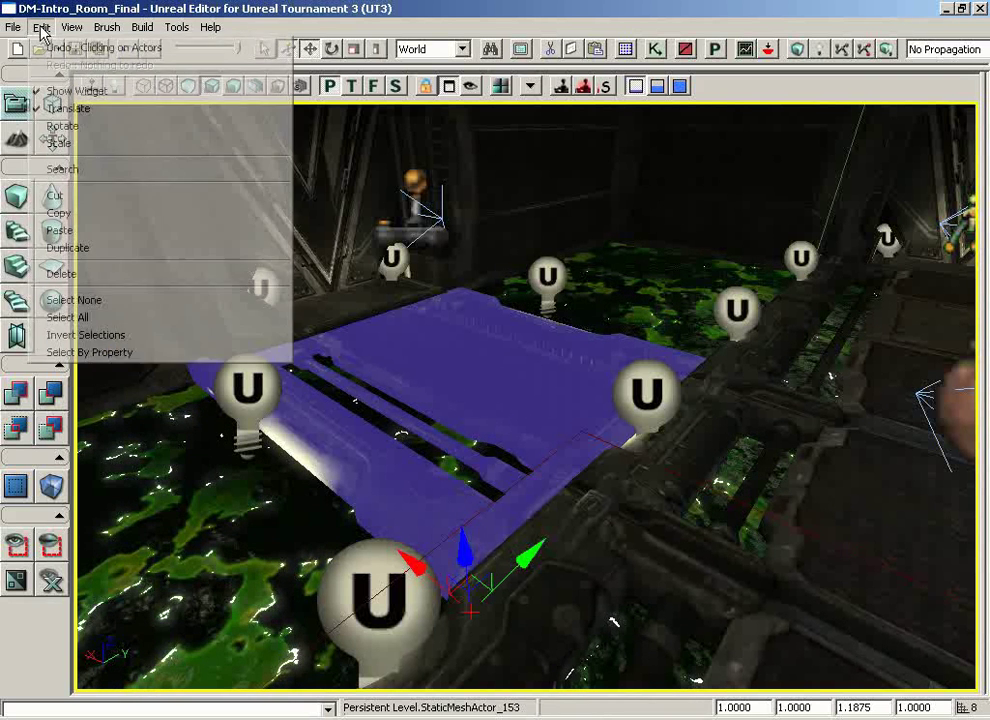
{"action": "left_click", "coordinate": [70, 96]}
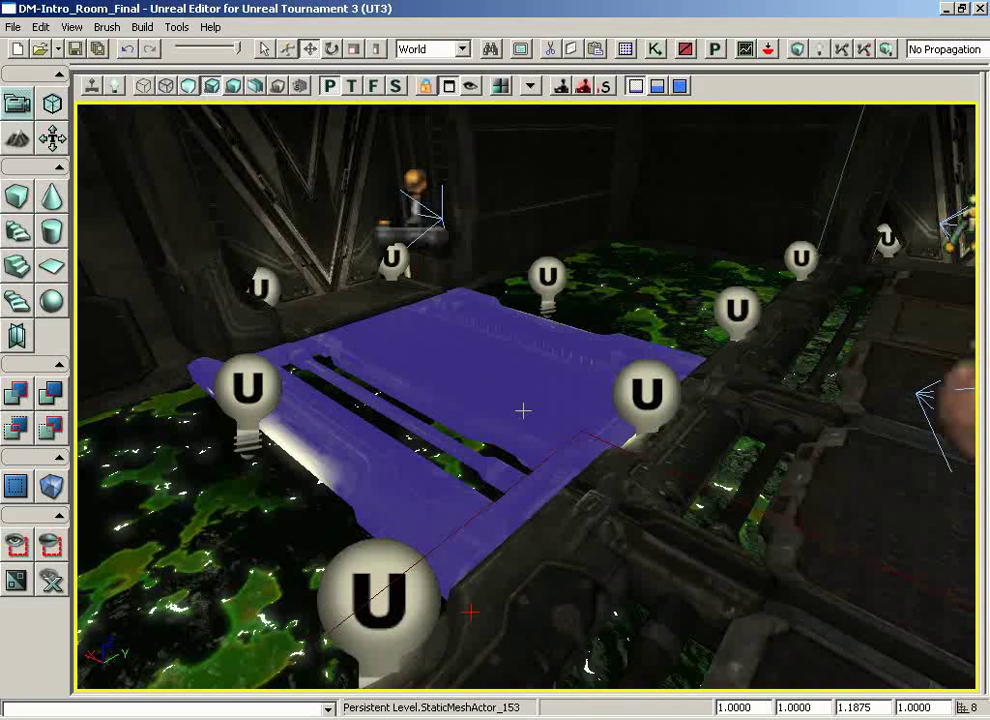
{"action": "left_click_drag", "start_coordinate": [524, 416], "coordinate": [497, 325], "text": "ctrl"}
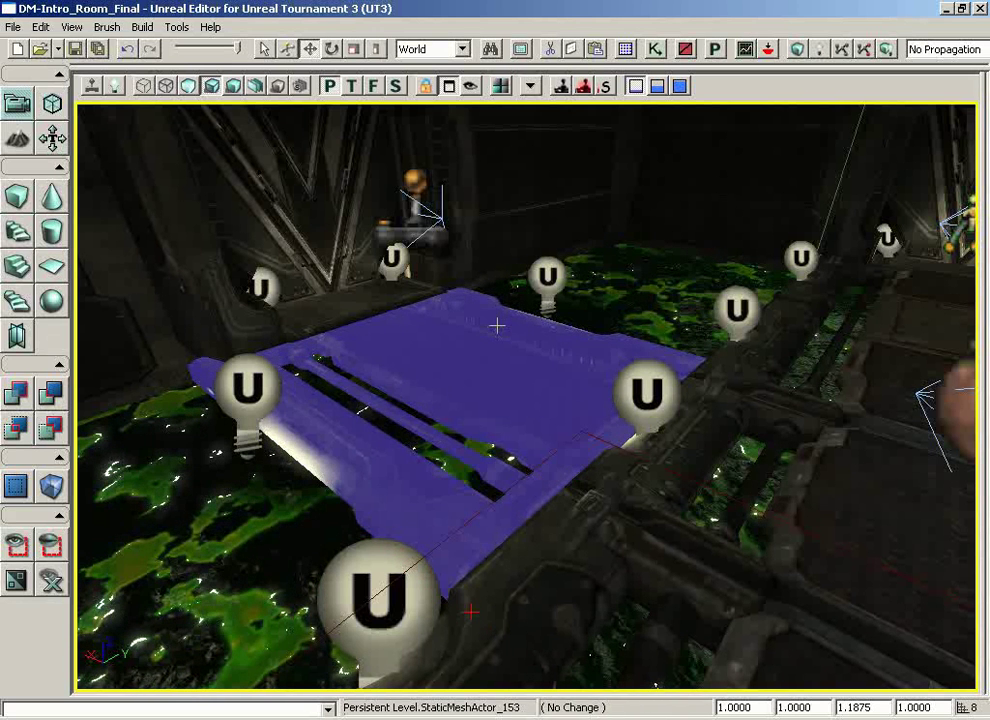
{"action": "mouse_move", "coordinate": [523, 419]}
{"action": "left_mouse_down", "text": "ctrl"}
{"action": "mouse_move", "coordinate": [520, 374]}
{"action": "mouse_move", "coordinate": [518, 480]}
{"action": "mouse_move", "coordinate": [505, 385]}
{"action": "mouse_move", "coordinate": [502, 449]}
{"action": "mouse_move", "coordinate": [495, 393]}
{"action": "mouse_move", "coordinate": [522, 387]}
{"action": "mouse_move", "coordinate": [522, 307]}
{"action": "mouse_move", "coordinate": [516, 386]}
{"action": "mouse_move", "coordinate": [504, 345]}
{"action": "mouse_move", "coordinate": [505, 260]}
{"action": "mouse_move", "coordinate": [504, 398]}
{"action": "mouse_move", "coordinate": [504, 389]}
{"action": "mouse_move", "coordinate": [524, 413]}
{"action": "left_mouse_up", "text": "ctrl"}
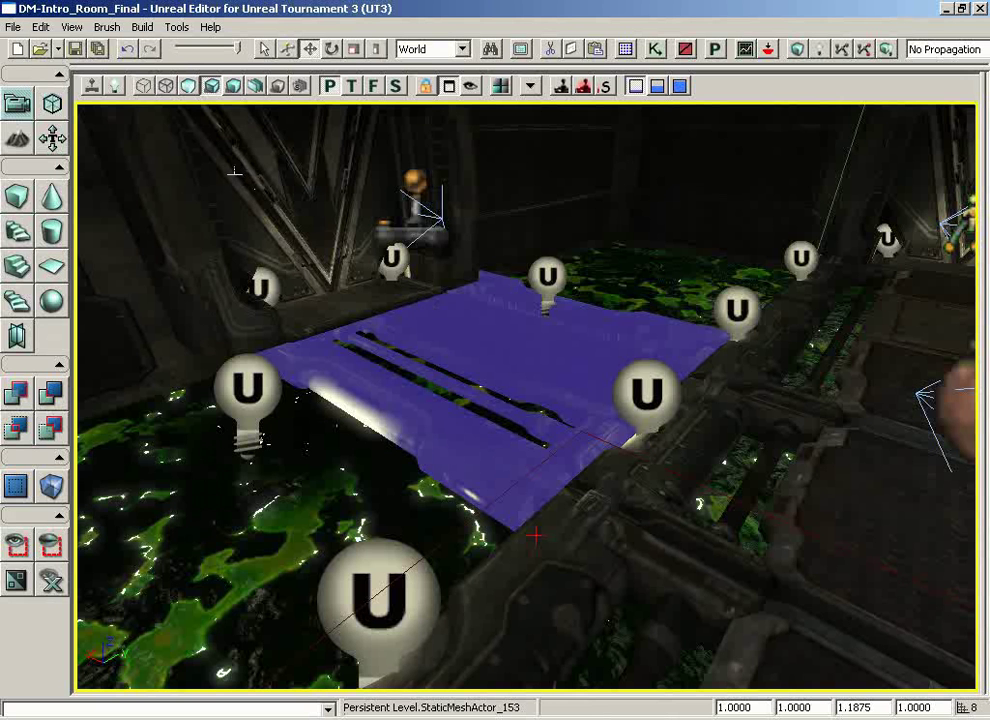
Step: Show the transform widget on the doorway floor panel again
{"action": "left_click", "coordinate": [40, 27]}
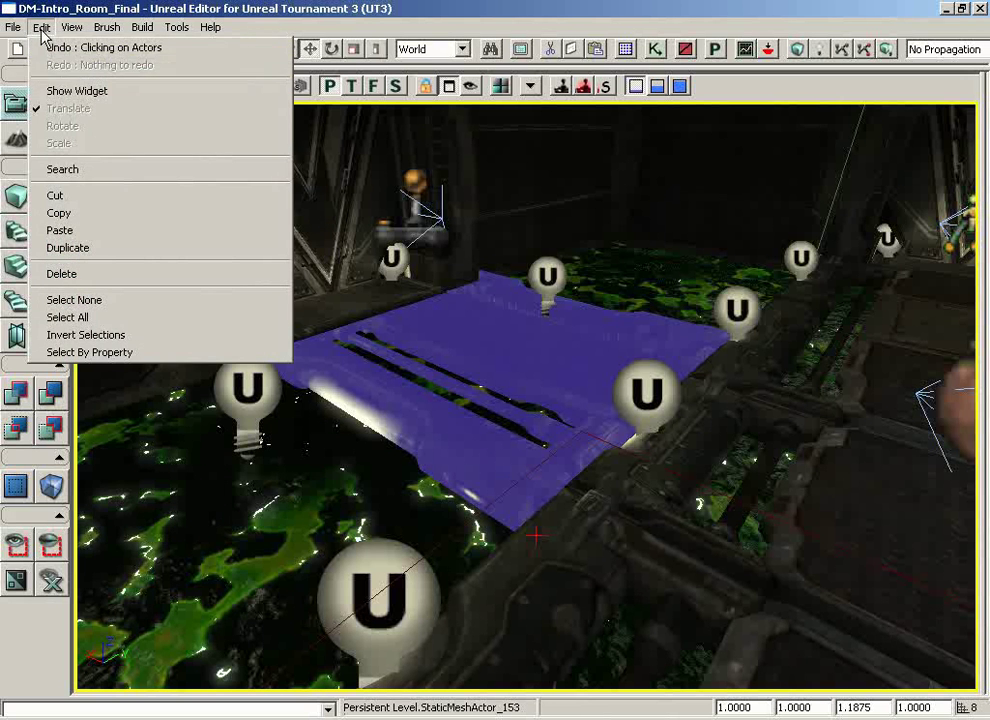
{"action": "left_click", "coordinate": [44, 92]}
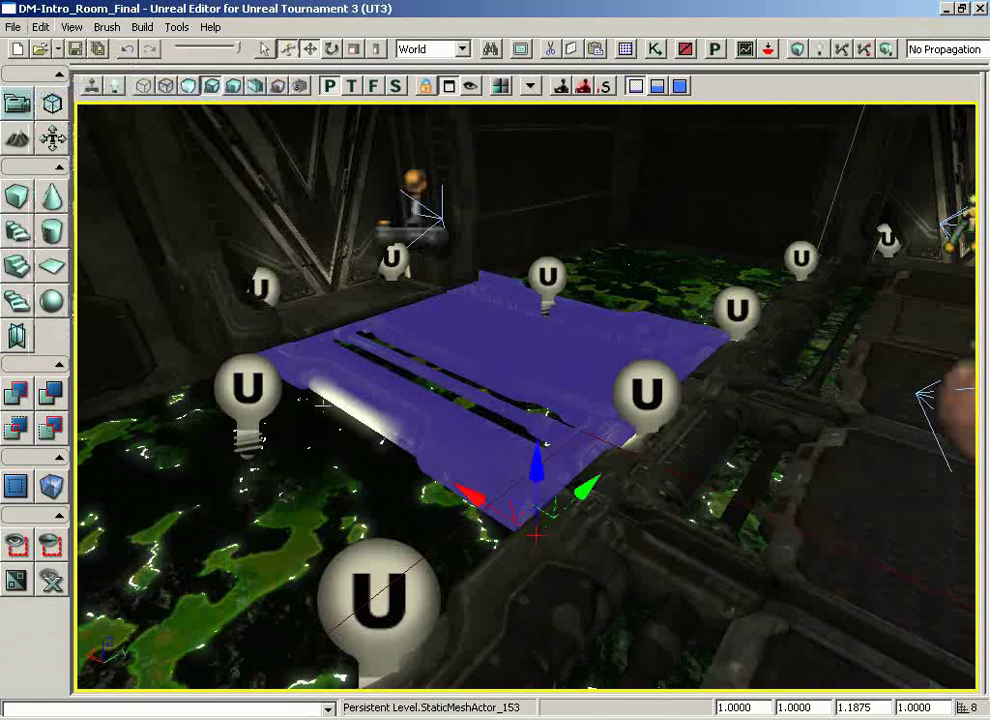
{"action": "left_click_drag", "start_coordinate": [322, 365], "coordinate": [486, 488]}
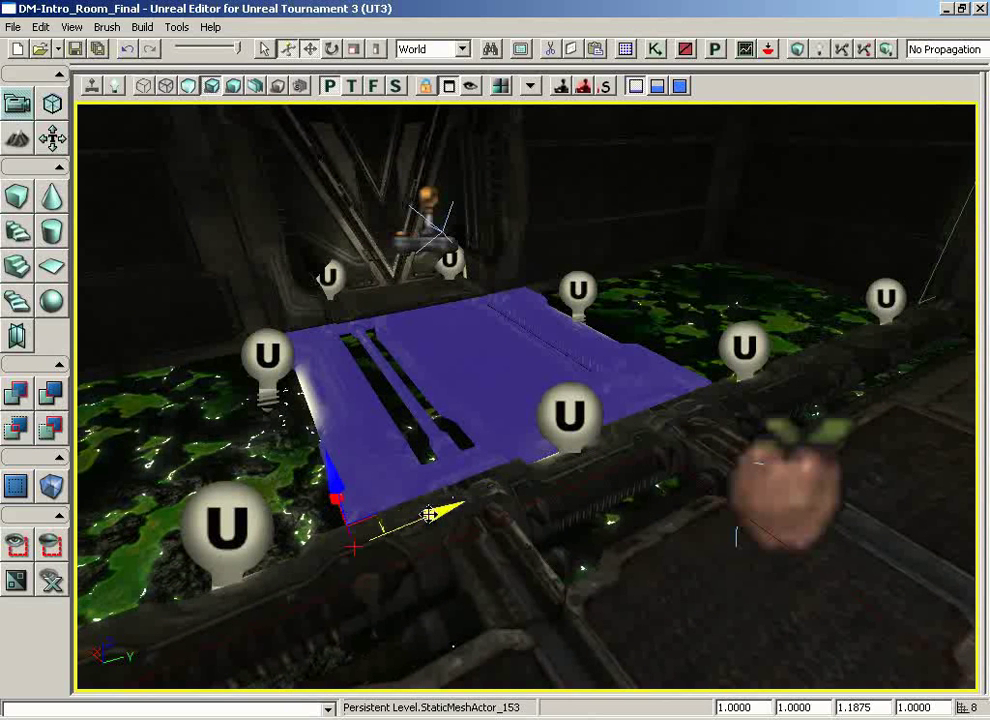
{"action": "left_click_drag", "start_coordinate": [433, 399], "coordinate": [433, 435]}
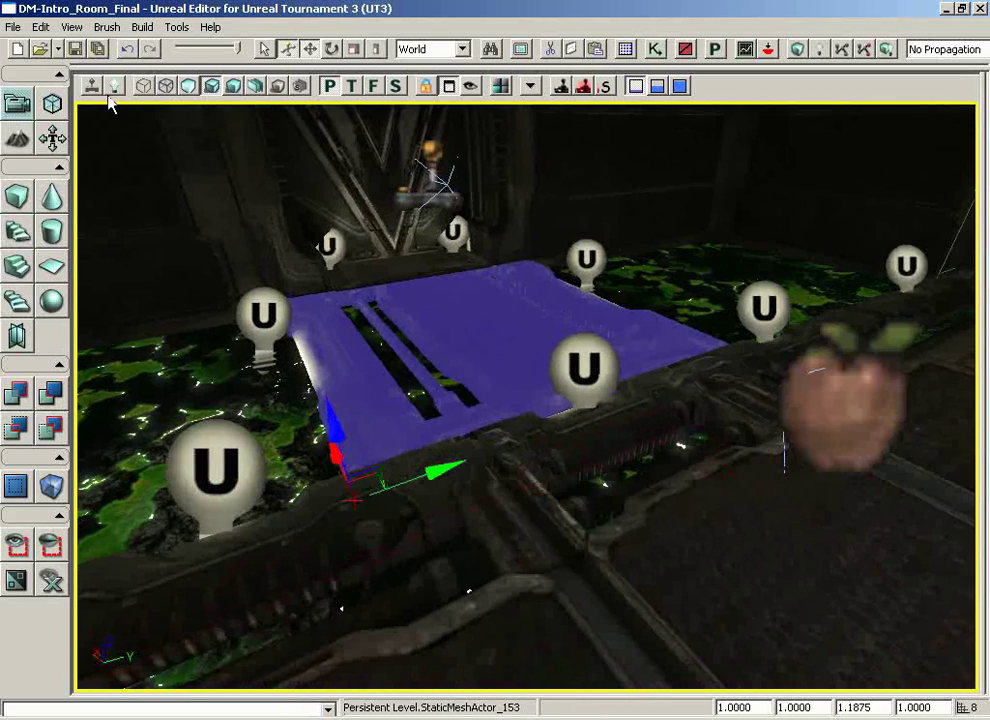
Step: Switch the widget to Rotate and tilt the doorway floor panel's far end steeply upward about the green Y axis
{"action": "left_click", "coordinate": [38, 30]}
{"action": "left_click", "coordinate": [68, 126]}
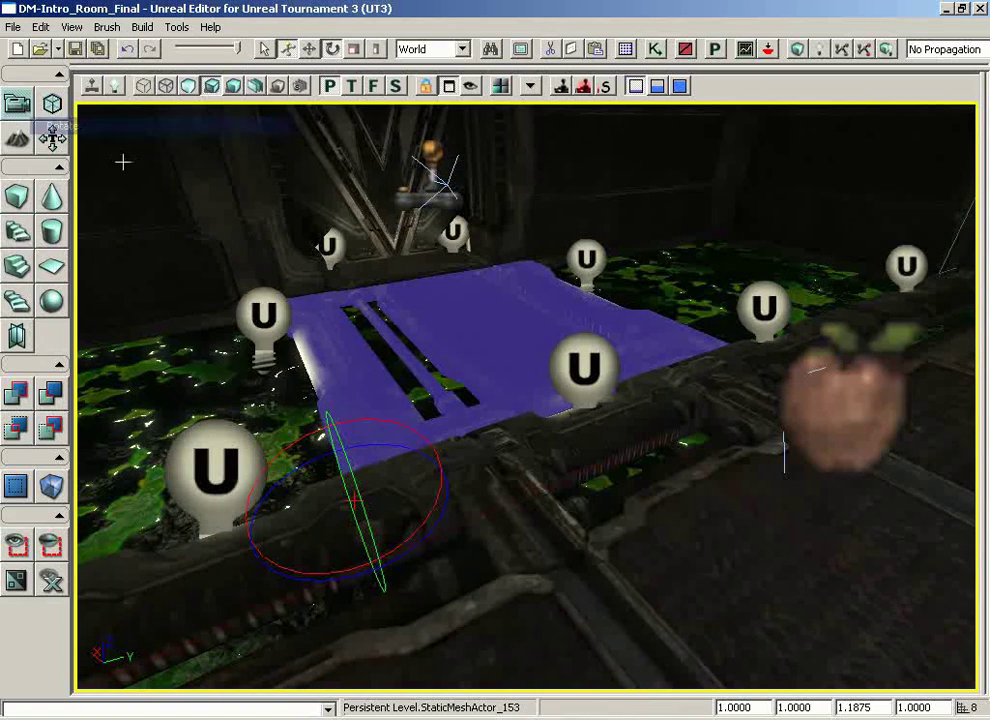
{"action": "left_click_drag", "start_coordinate": [345, 453], "coordinate": [592, 462]}
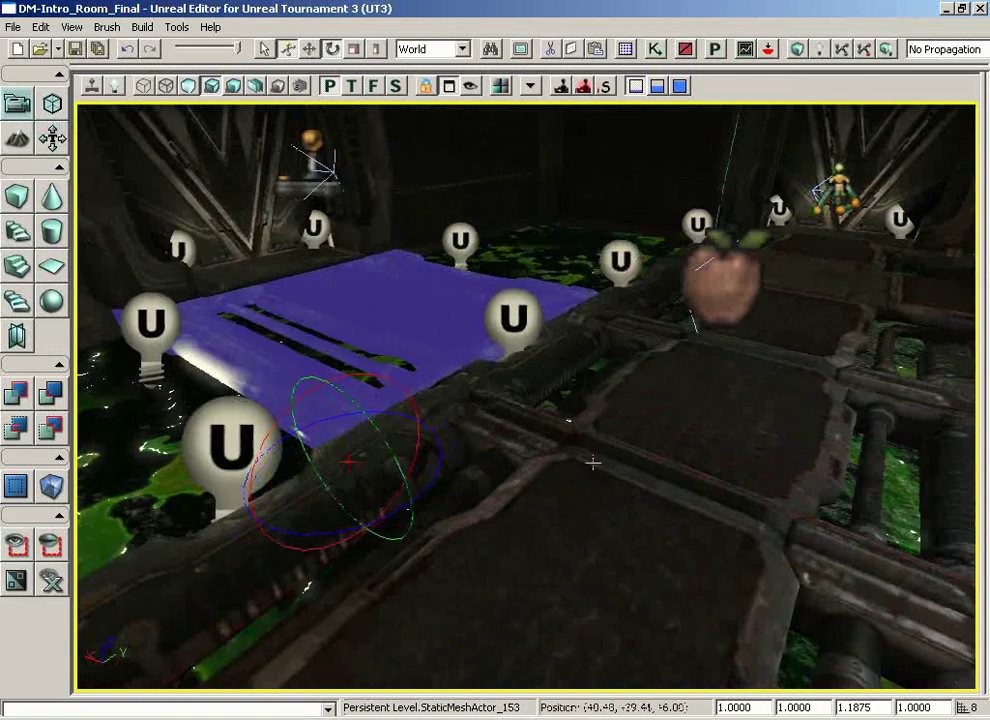
{"action": "left_click_drag", "start_coordinate": [369, 422], "coordinate": [373, 488]}
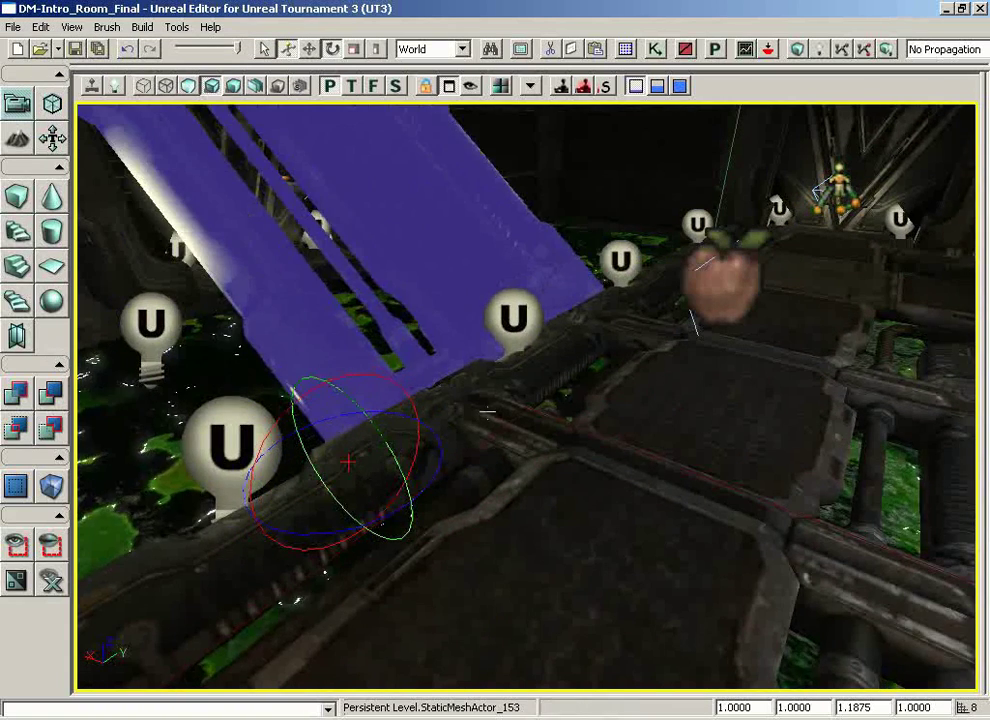
{"action": "left_click_drag", "start_coordinate": [603, 399], "coordinate": [433, 298]}
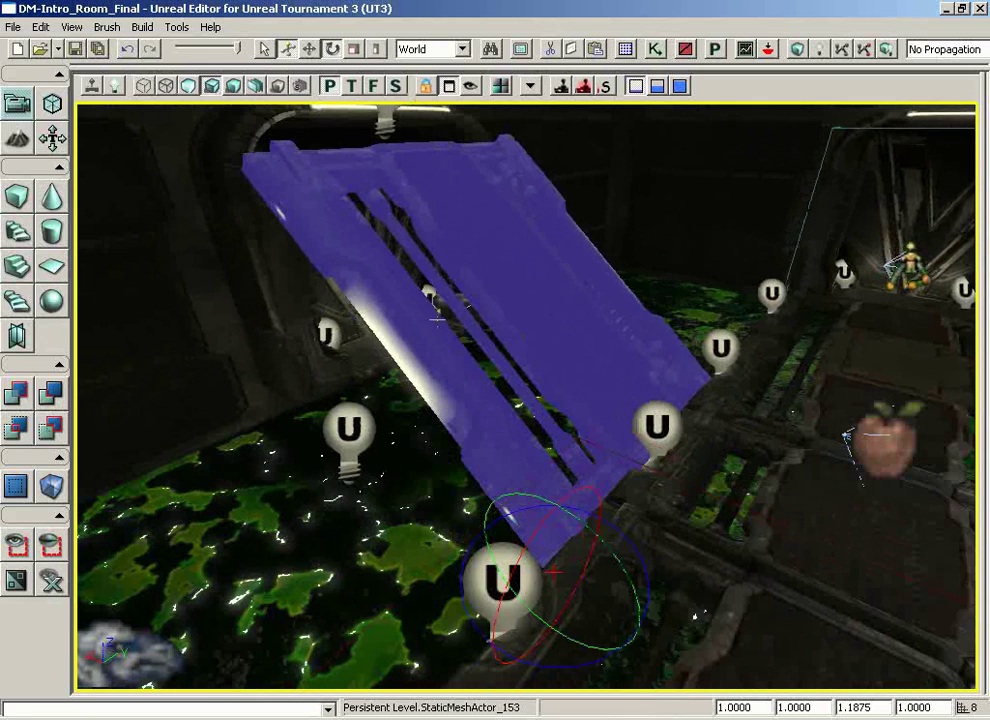
Step: Switch the widget to Scale and shrink the tilted floor panel uniformly to about 0.55 × 0.65 × 0.55
{"action": "left_click", "coordinate": [41, 27]}
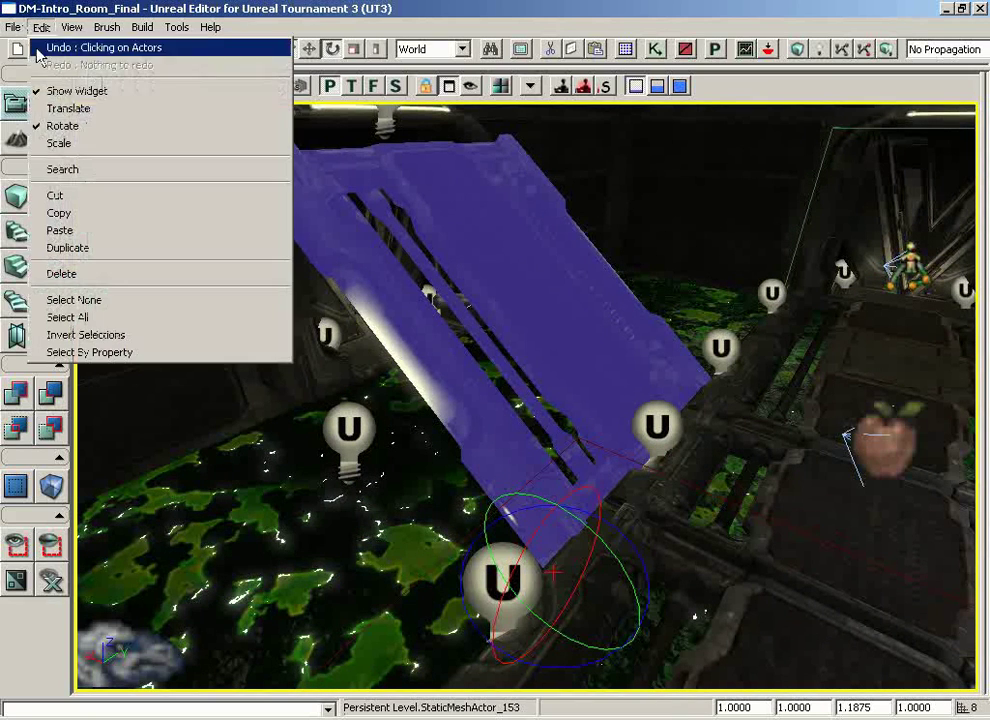
{"action": "left_click", "coordinate": [60, 144]}
{"action": "left_click_drag", "start_coordinate": [561, 486], "coordinate": [542, 452]}
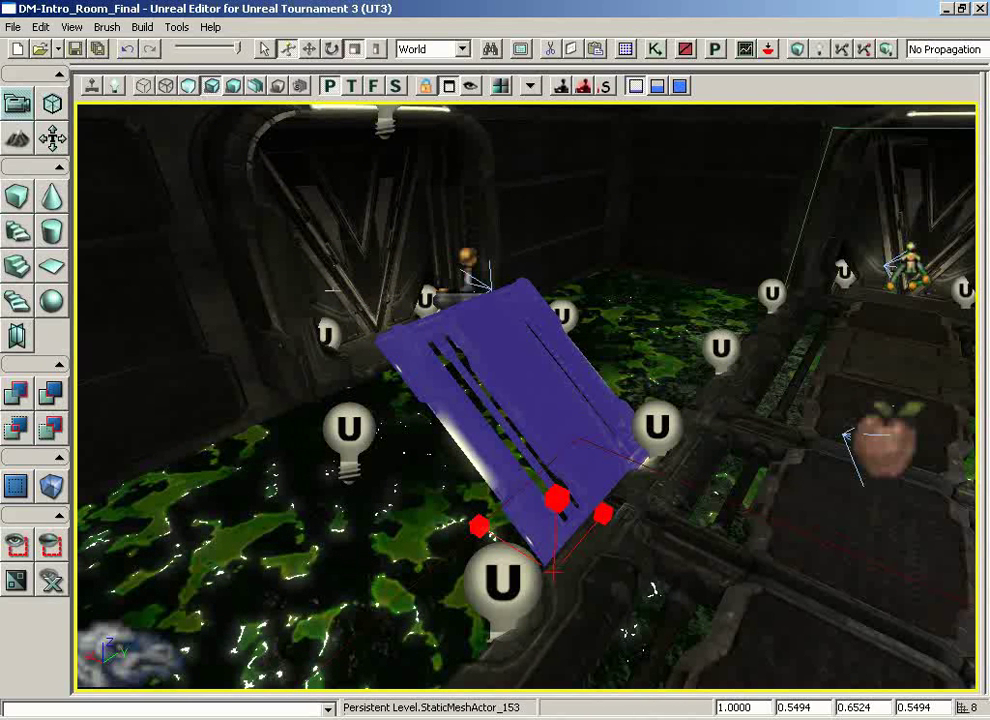
Step: View the list of level actors in the Search For Actors dialog and close it
{"action": "left_click", "coordinate": [39, 27]}
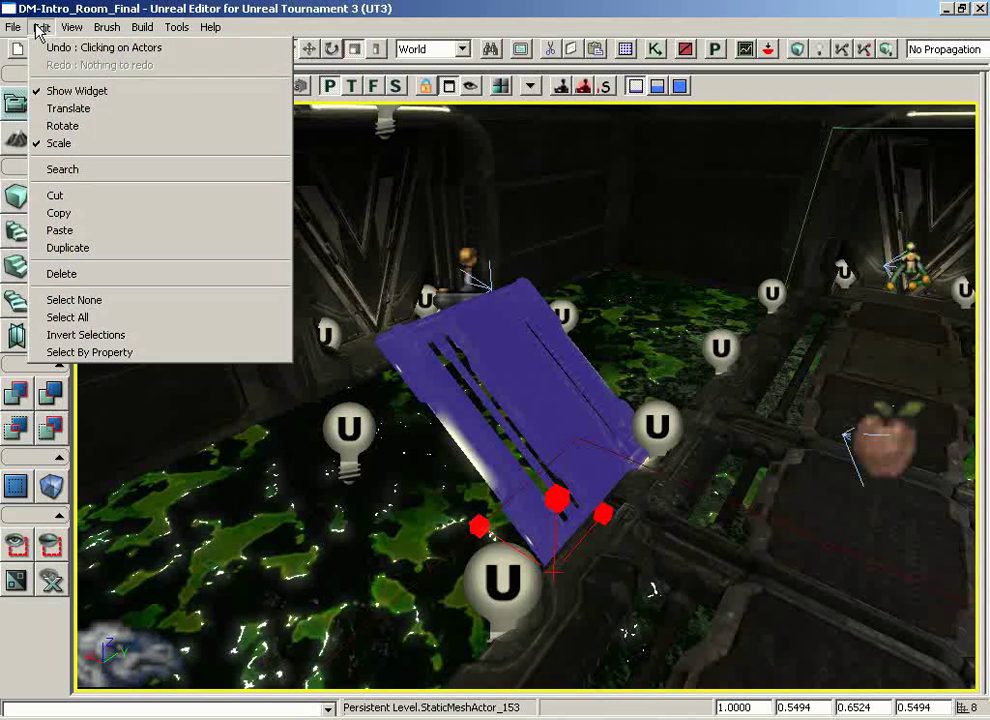
{"action": "left_click", "coordinate": [66, 170]}
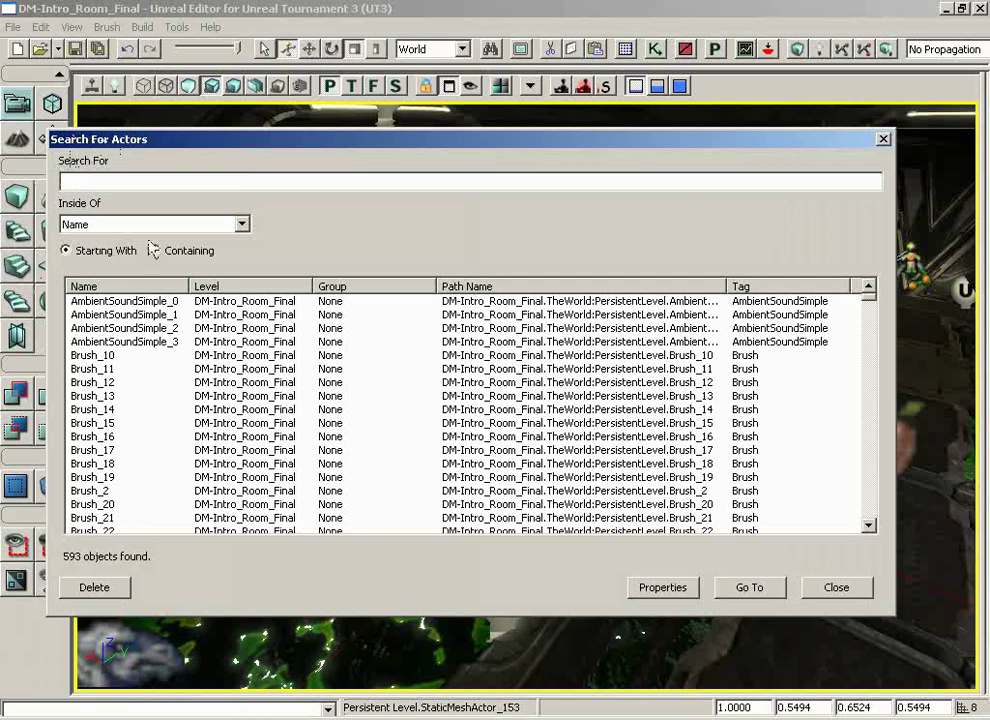
{"action": "left_click", "coordinate": [883, 140]}
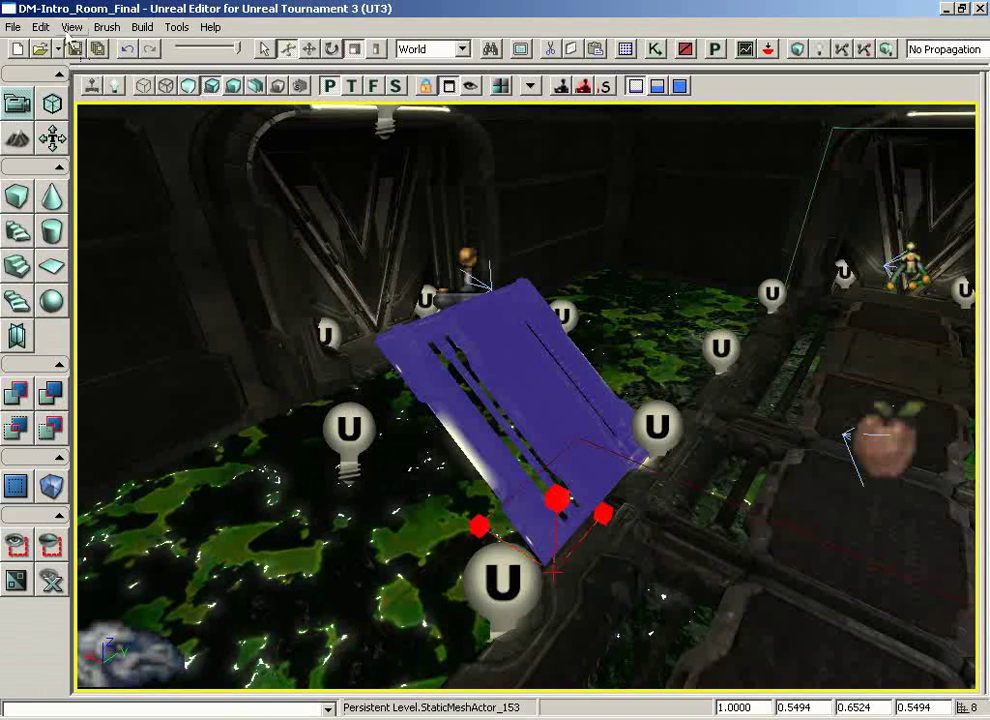
Step: Return the transform widget on the floor panel to Translate mode
{"action": "left_click", "coordinate": [41, 27]}
{"action": "left_click", "coordinate": [52, 108]}
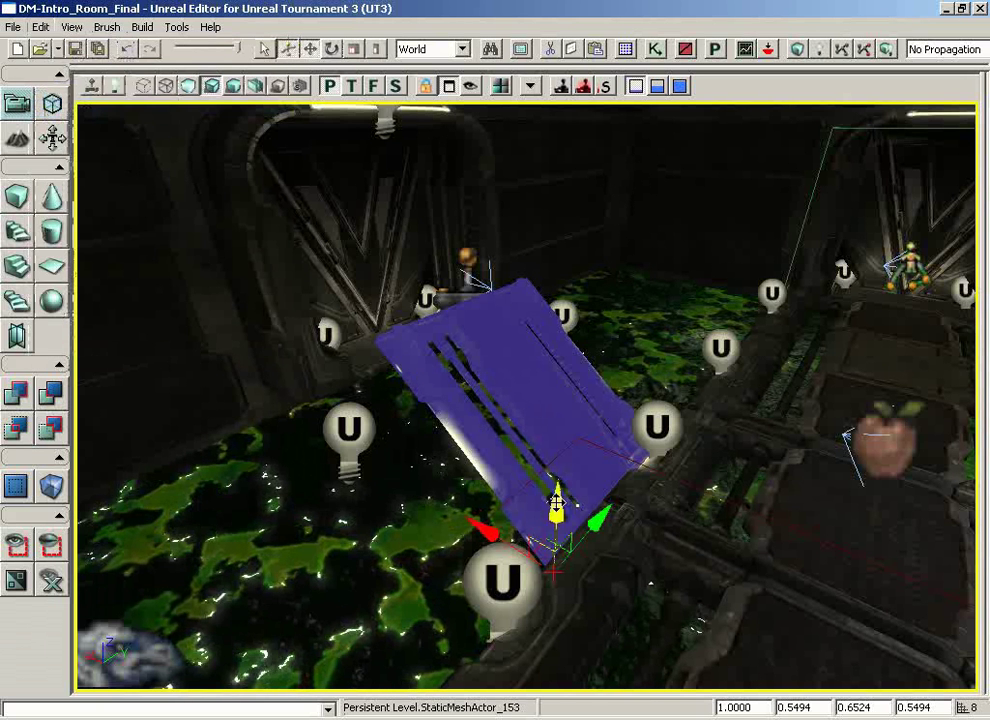
{"action": "left_click", "coordinate": [38, 27]}
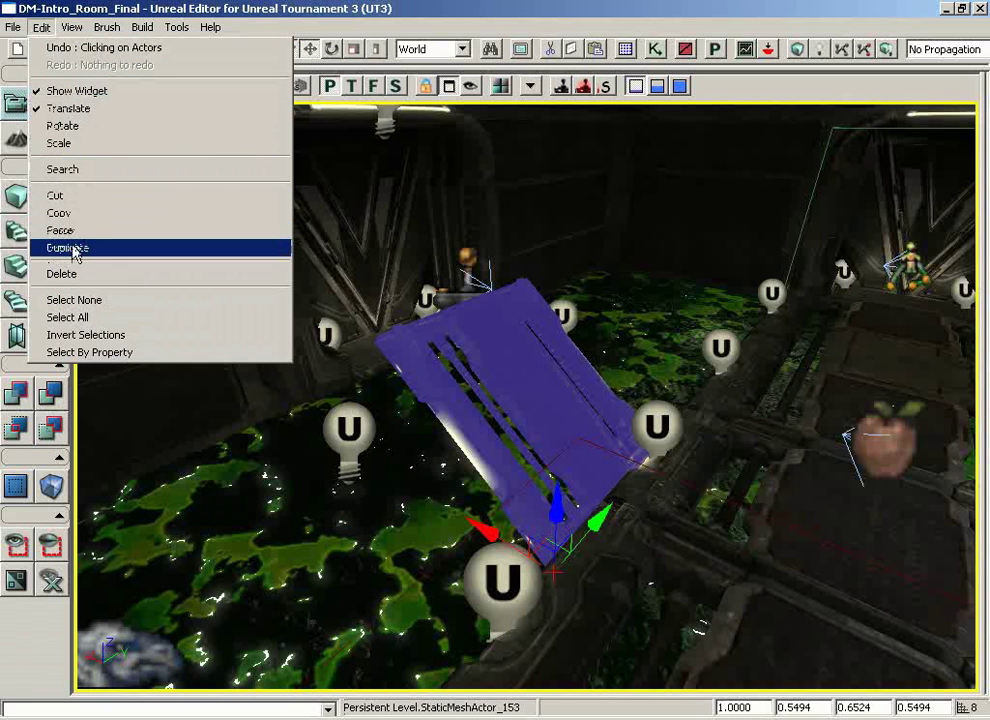
Step: Cut the tilted floor panel from the level and paste it back in its original place
{"action": "left_click", "coordinate": [82, 198]}
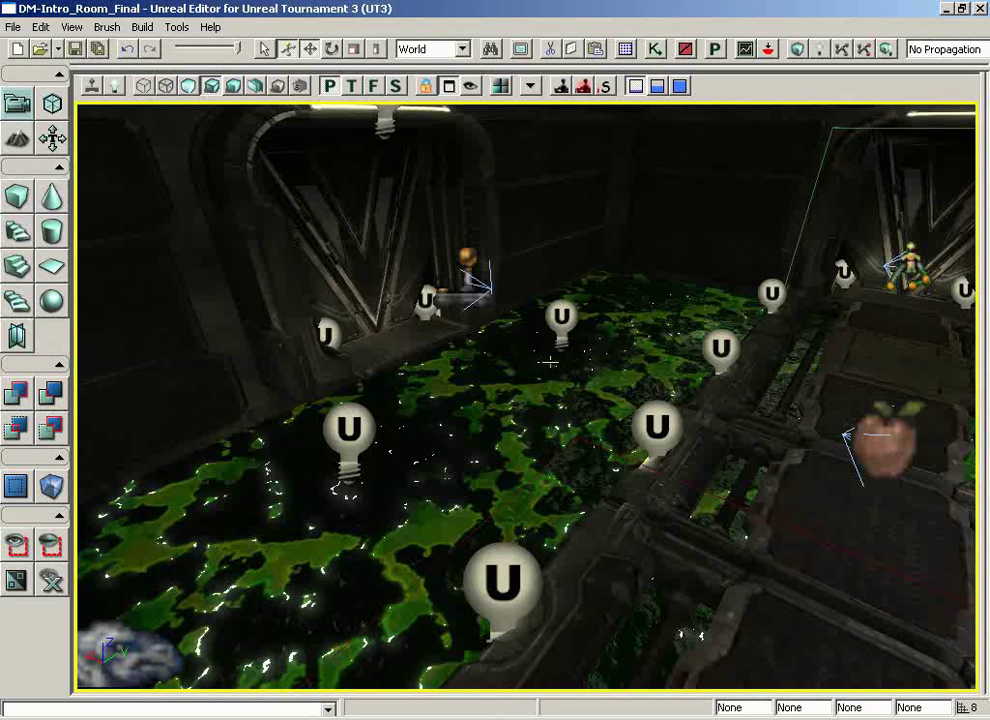
{"action": "left_click", "coordinate": [41, 27]}
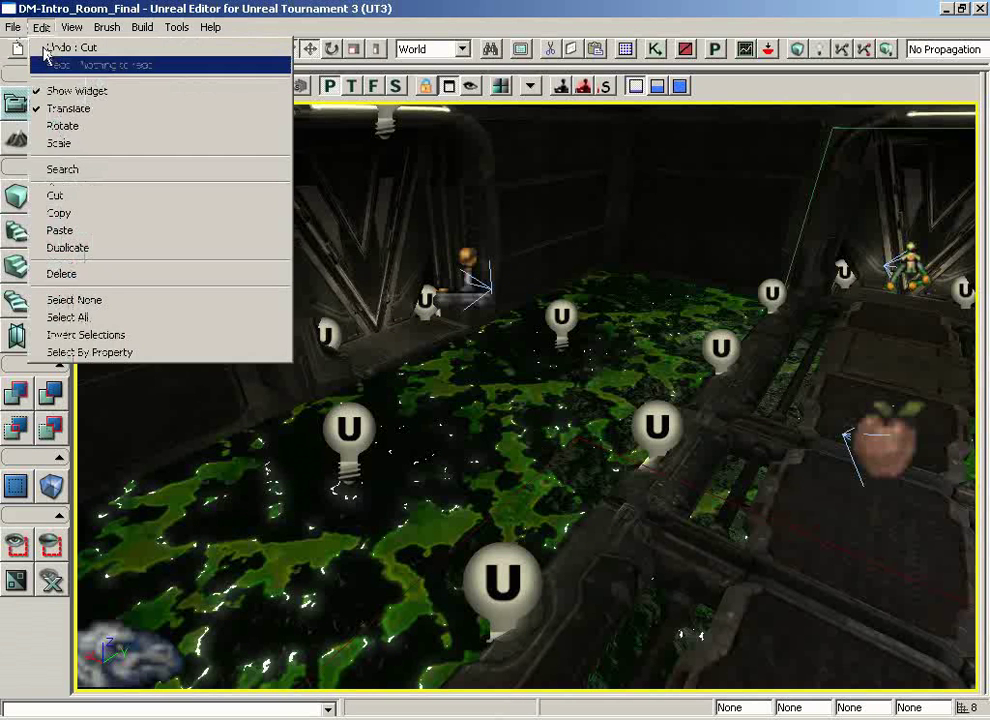
{"action": "left_click", "coordinate": [60, 231]}
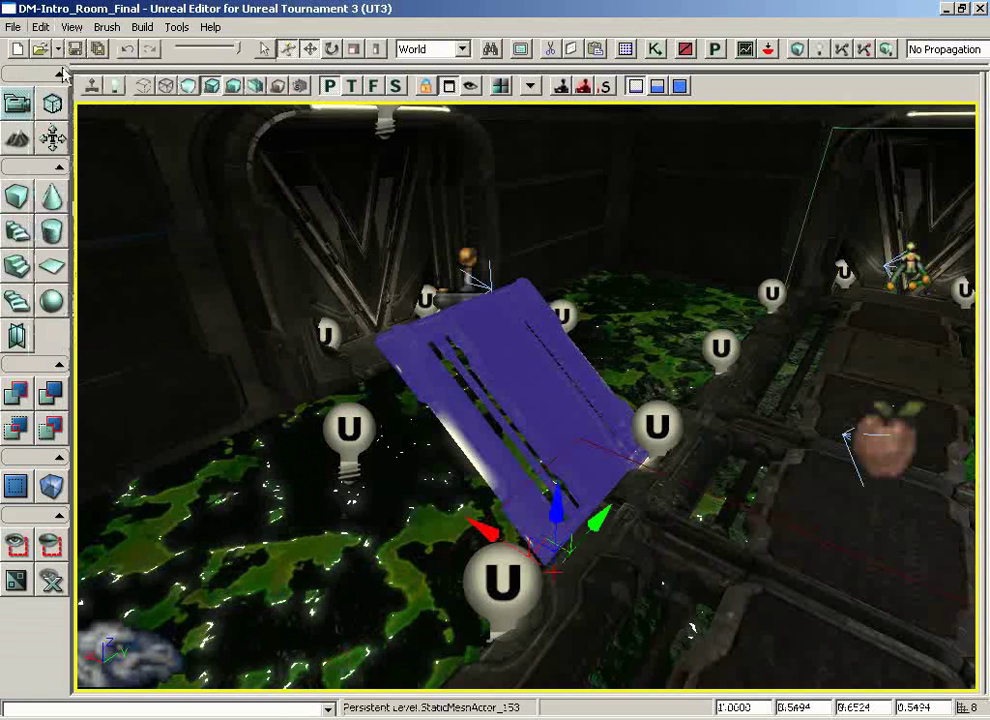
Step: Copy the floor panel, paste the copy and raise it above the original along the blue Z axis
{"action": "left_click", "coordinate": [41, 27]}
{"action": "left_click", "coordinate": [74, 214]}
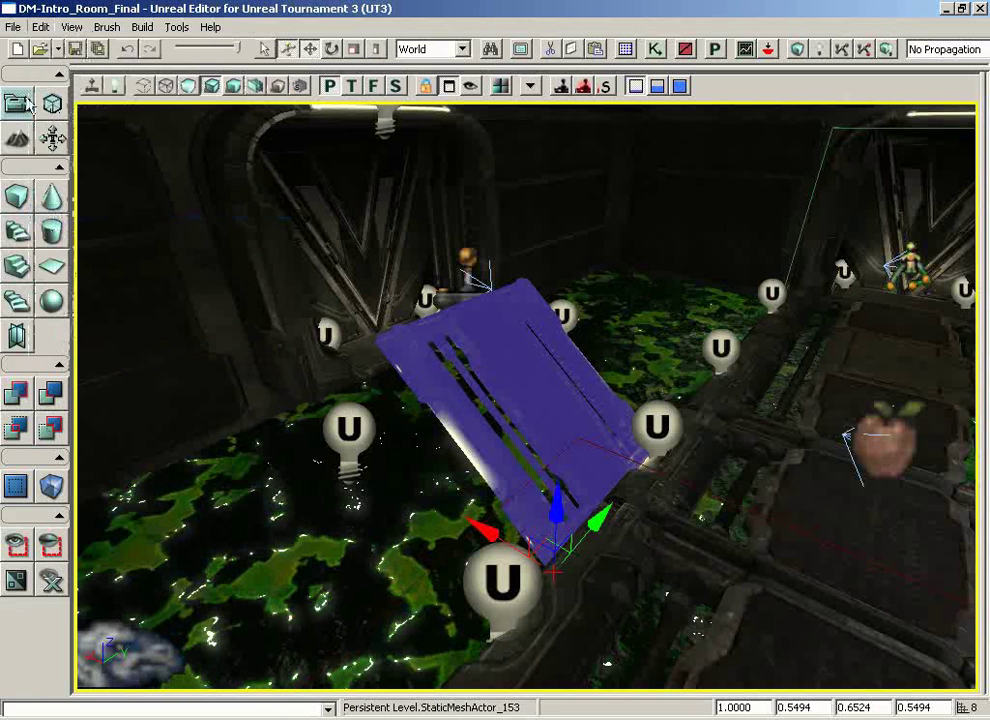
{"action": "left_click", "coordinate": [41, 27]}
{"action": "left_click", "coordinate": [60, 229]}
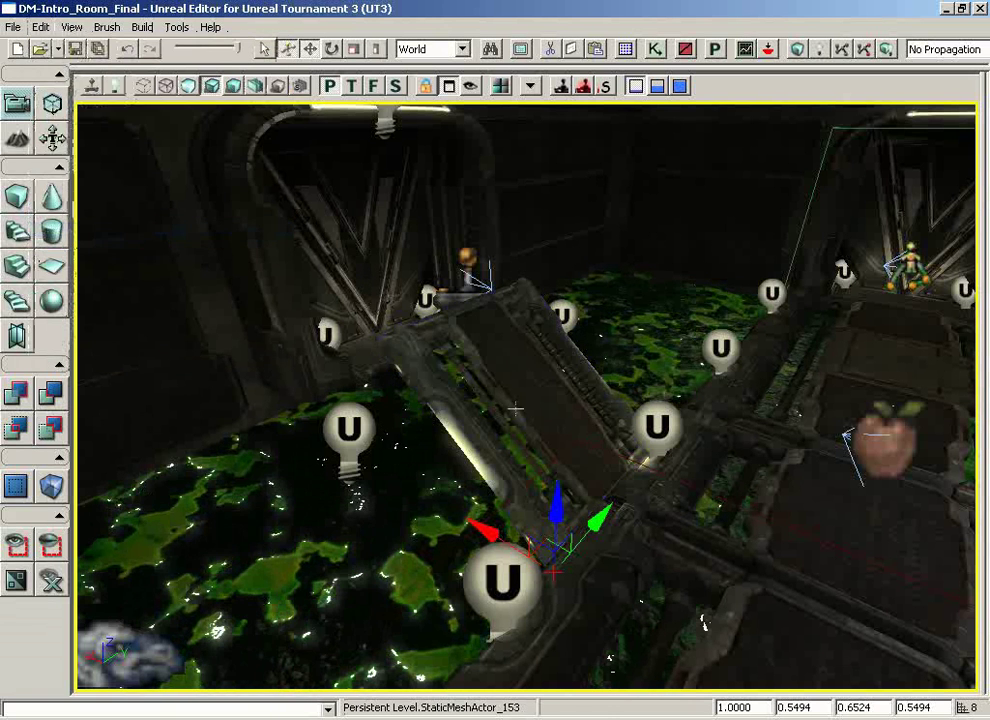
{"action": "left_click_drag", "start_coordinate": [556, 500], "coordinate": [555, 428]}
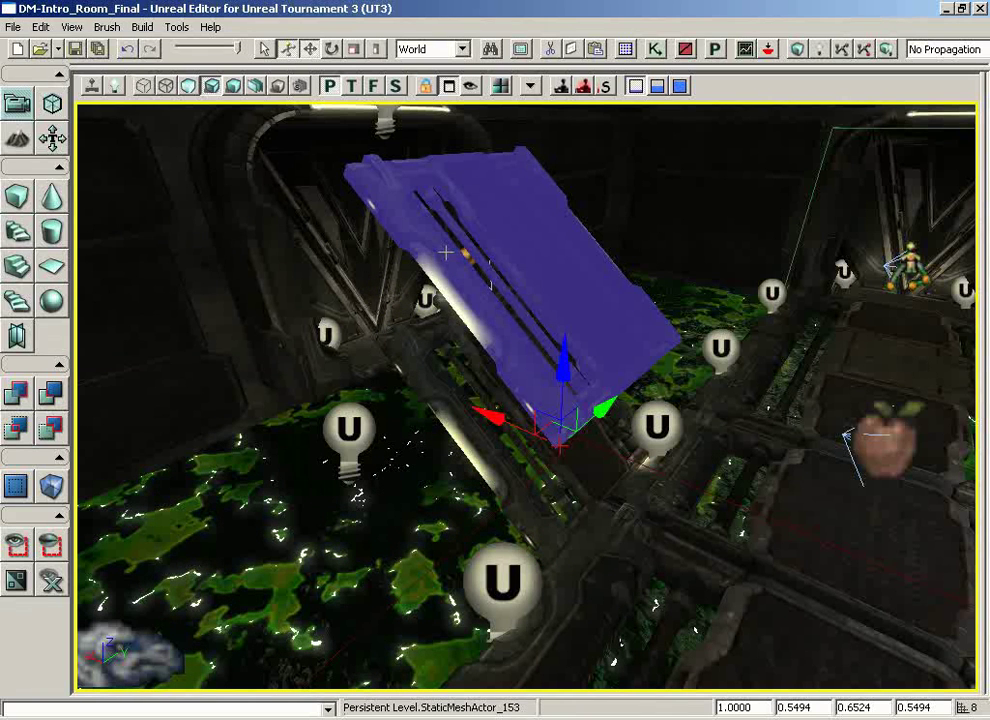
Step: Duplicate the raised floor panel twice, viewing the offset copies from the side
{"action": "left_click", "coordinate": [41, 27]}
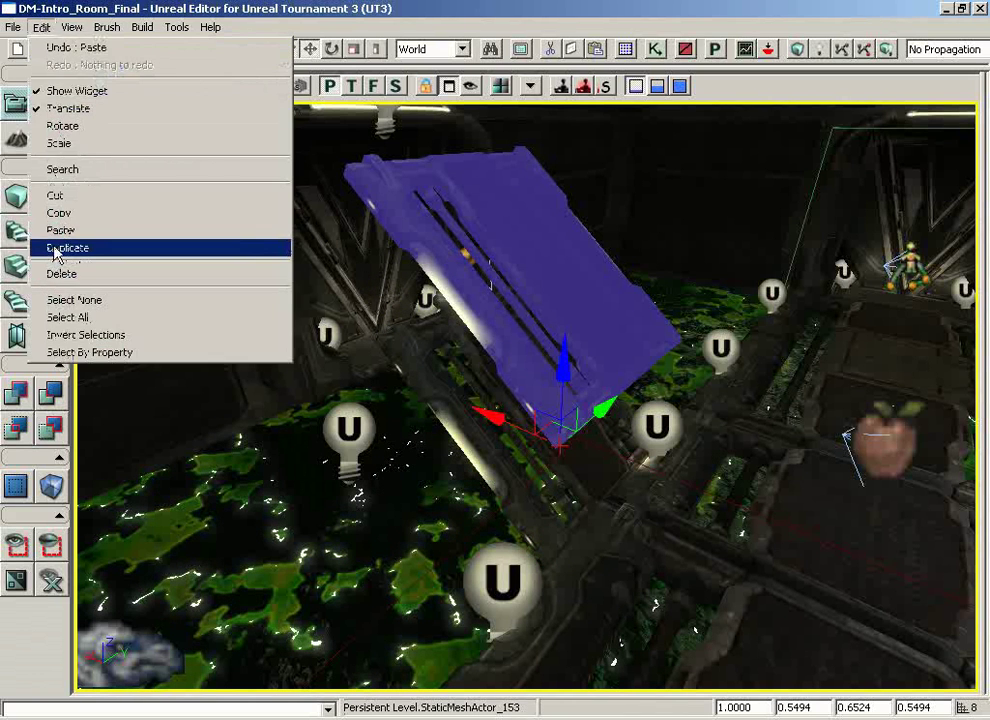
{"action": "left_click", "coordinate": [56, 250]}
{"action": "mouse_move", "coordinate": [312, 335]}
{"action": "left_mouse_down"}
{"action": "mouse_move", "coordinate": [335, 305]}
{"action": "mouse_move", "coordinate": [471, 311]}
{"action": "mouse_move", "coordinate": [415, 309]}
{"action": "mouse_move", "coordinate": [309, 337]}
{"action": "left_mouse_up"}
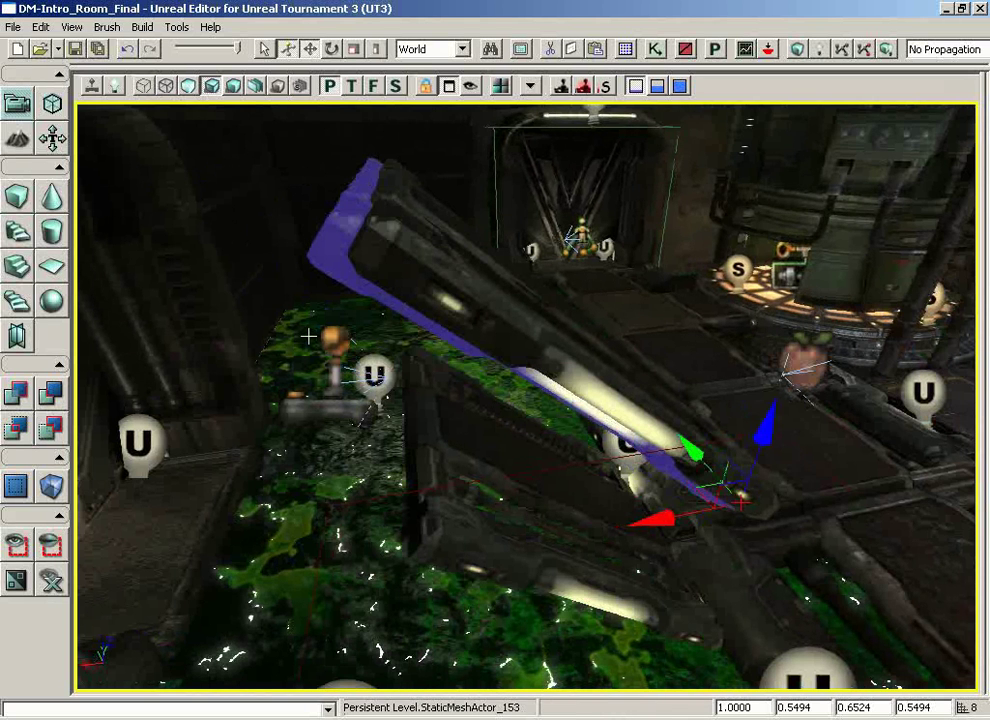
{"action": "key", "text": "ctrl+w"}
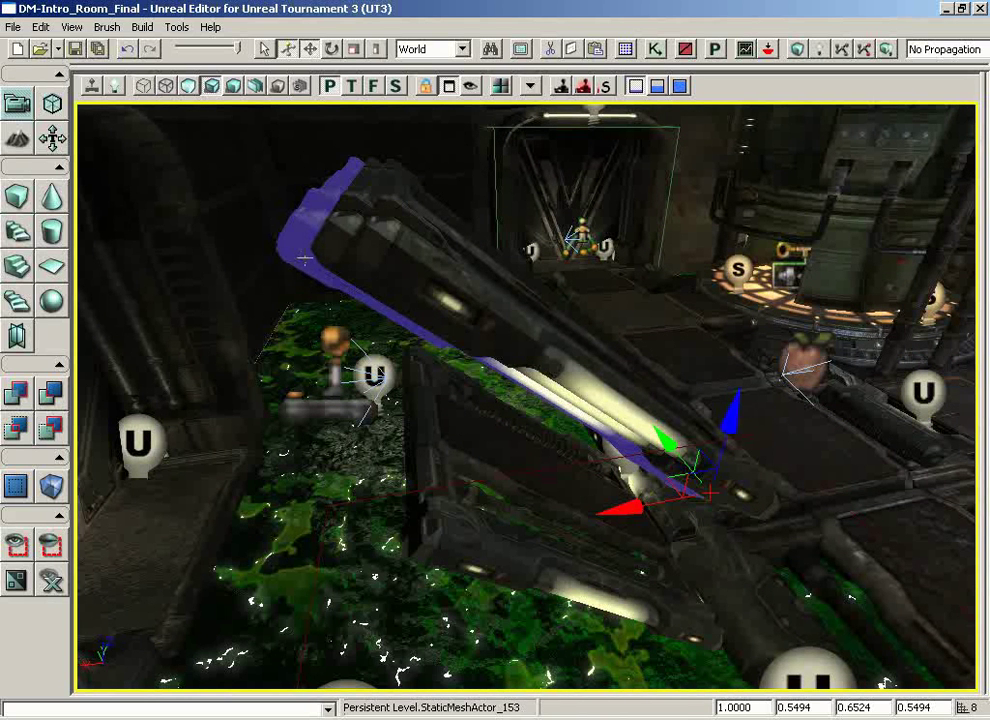
Step: Delete the two offset duplicates and the raised copy of the floor panel
{"action": "key", "text": "Delete"}
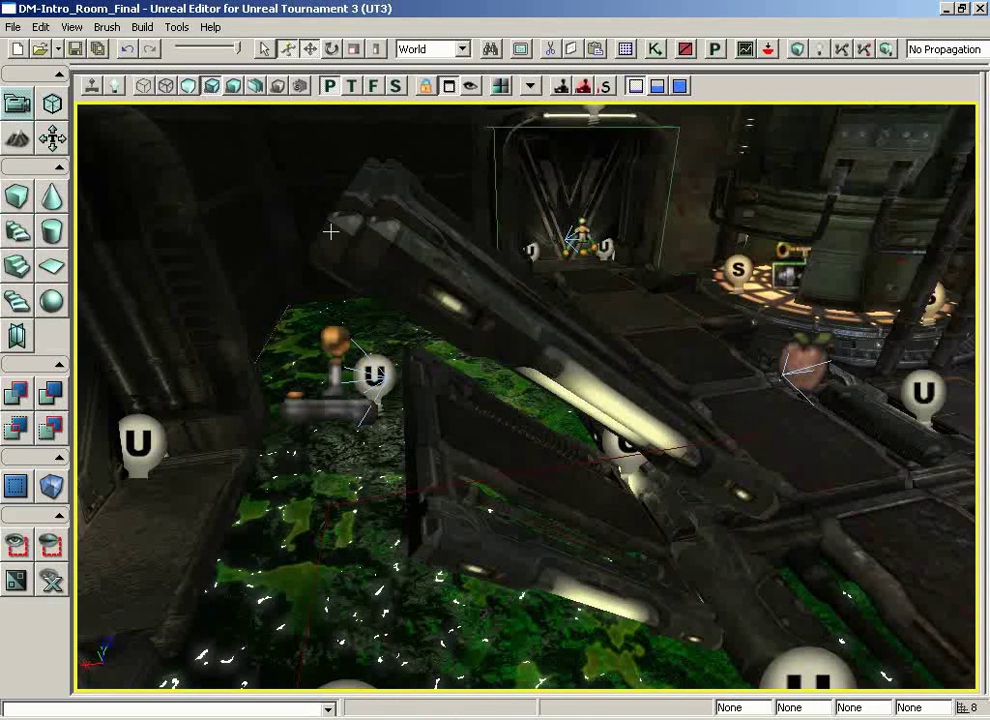
{"action": "left_click", "coordinate": [331, 231]}
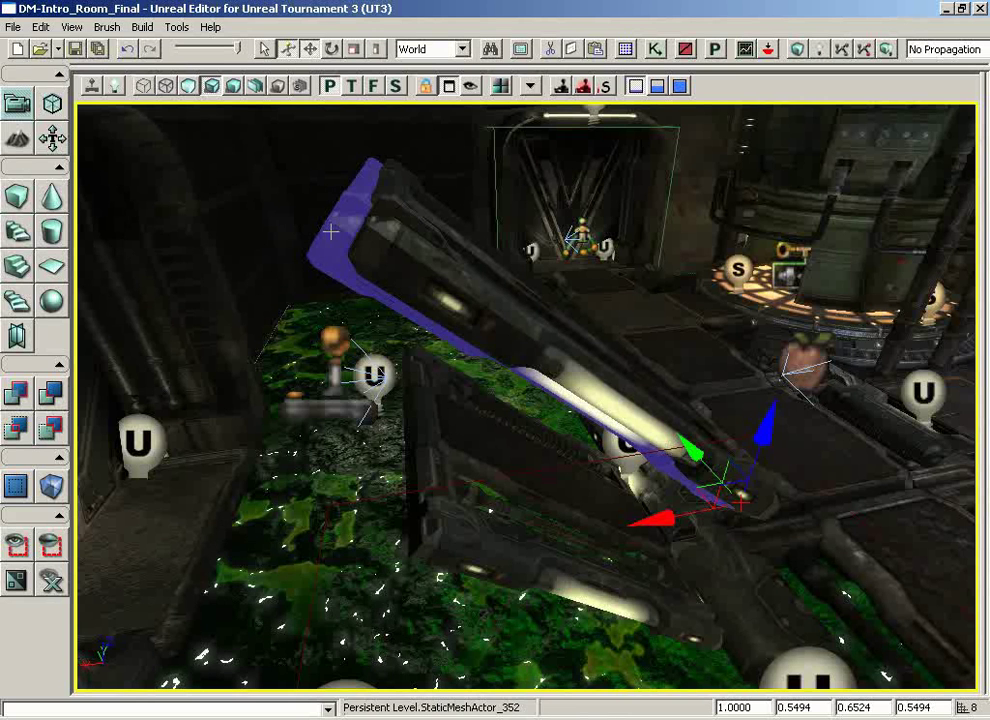
{"action": "key", "text": "Delete"}
{"action": "left_click_drag", "start_coordinate": [387, 250], "coordinate": [337, 245]}
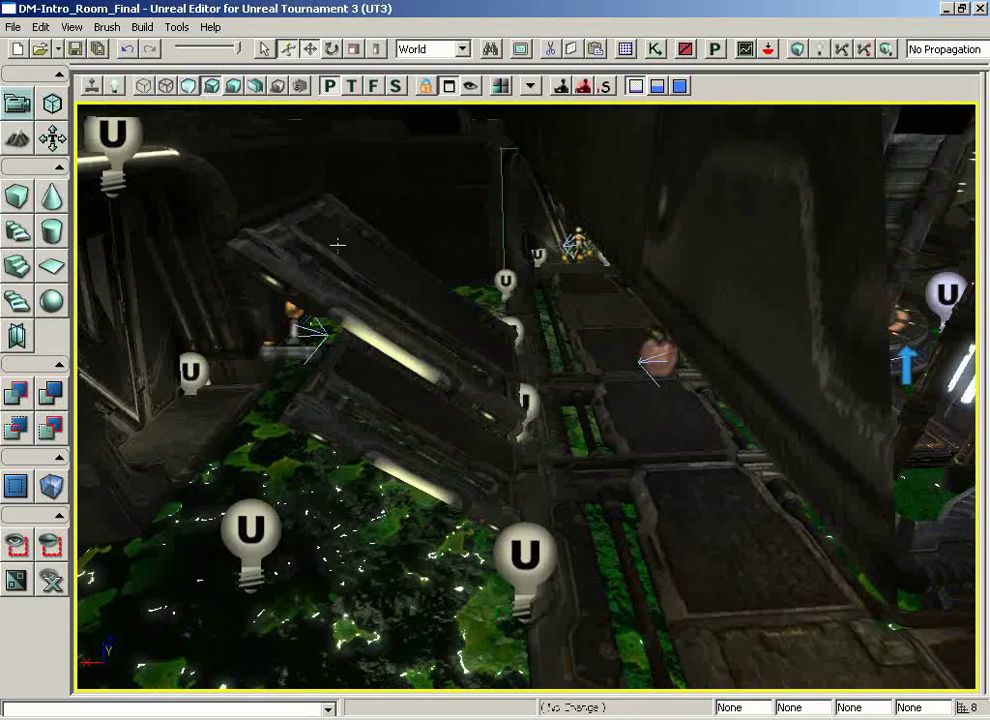
{"action": "left_click", "coordinate": [337, 245]}
{"action": "key", "text": "Delete"}
Step: Delete the remaining tilted floor panel and undo the deletion
{"action": "left_click", "coordinate": [380, 387]}
{"action": "left_click_drag", "start_coordinate": [380, 387], "coordinate": [424, 330]}
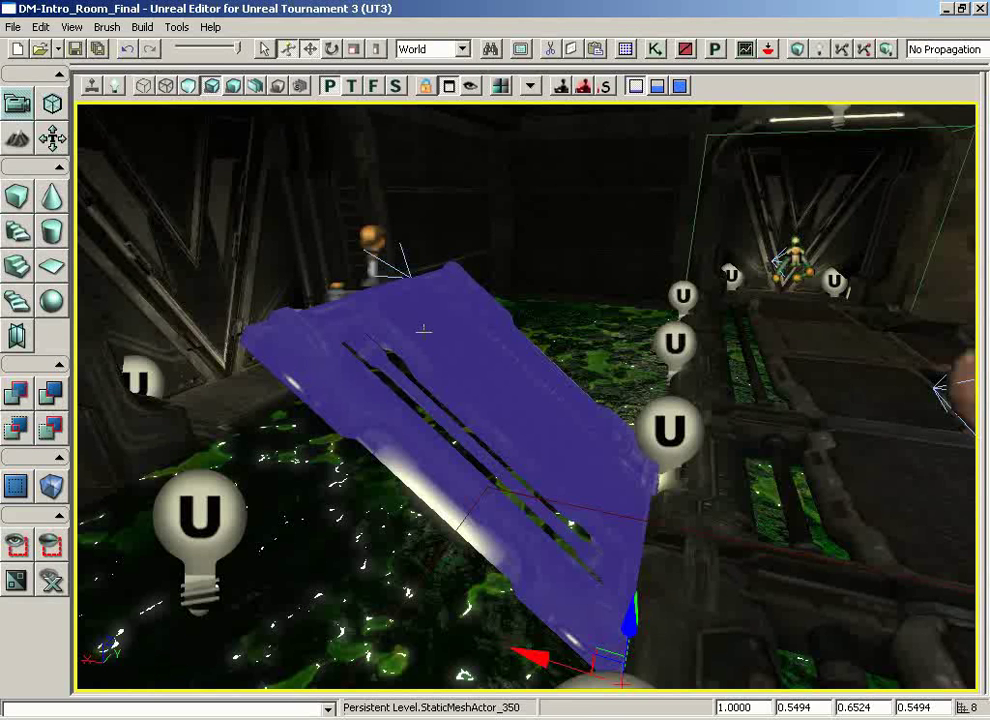
{"action": "key", "text": "Delete"}
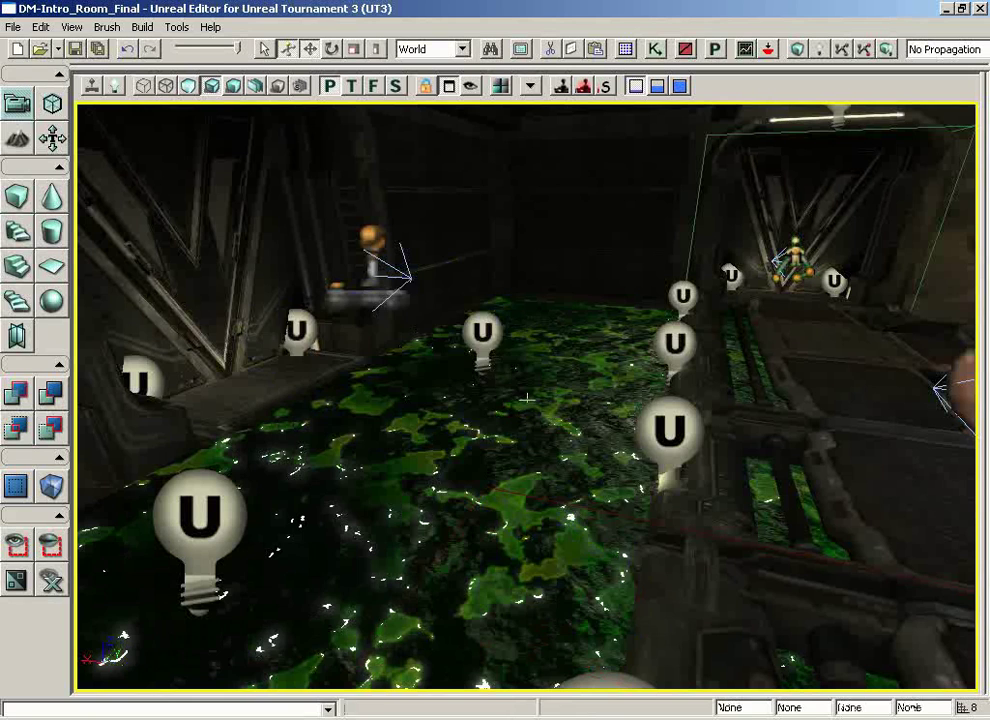
{"action": "key", "text": "ctrl+z"}
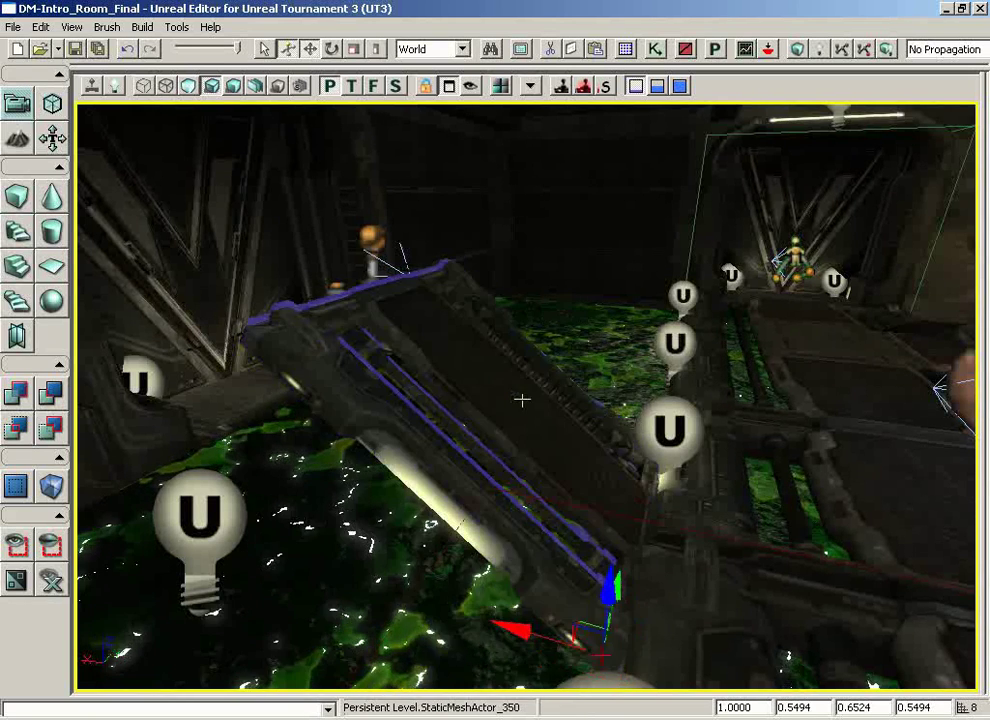
Step: Delete the slightly offset duplicate of the floor panel and select the remaining tilted panel
{"action": "left_click_drag", "start_coordinate": [522, 400], "coordinate": [489, 456]}
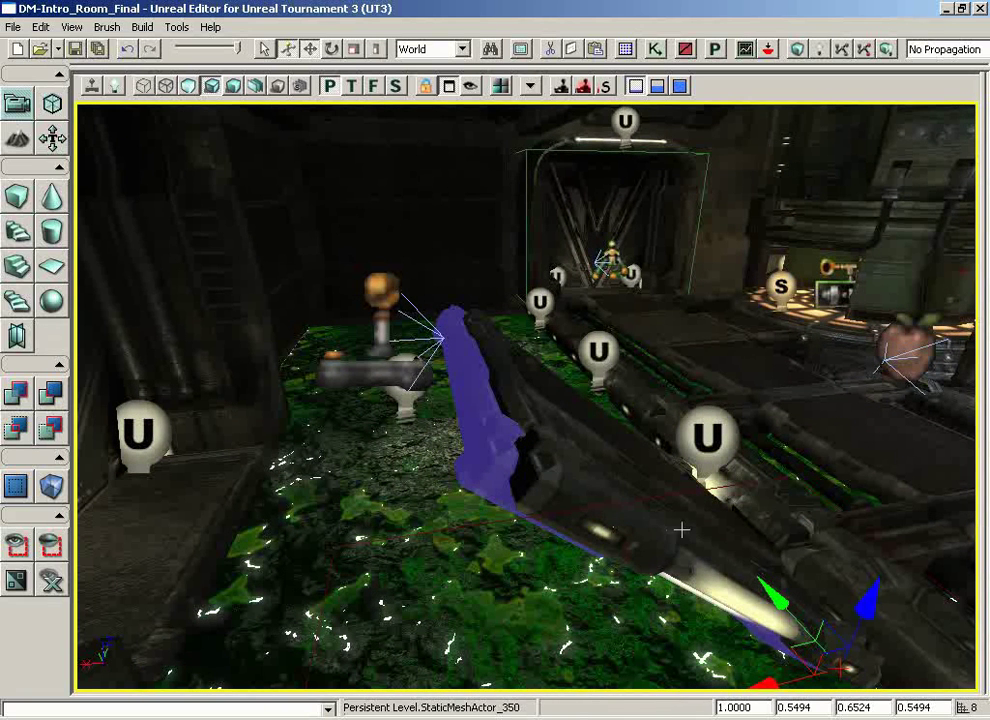
{"action": "left_click", "coordinate": [610, 480]}
{"action": "left_click_drag", "start_coordinate": [608, 477], "coordinate": [600, 436]}
{"action": "left_click", "coordinate": [41, 27]}
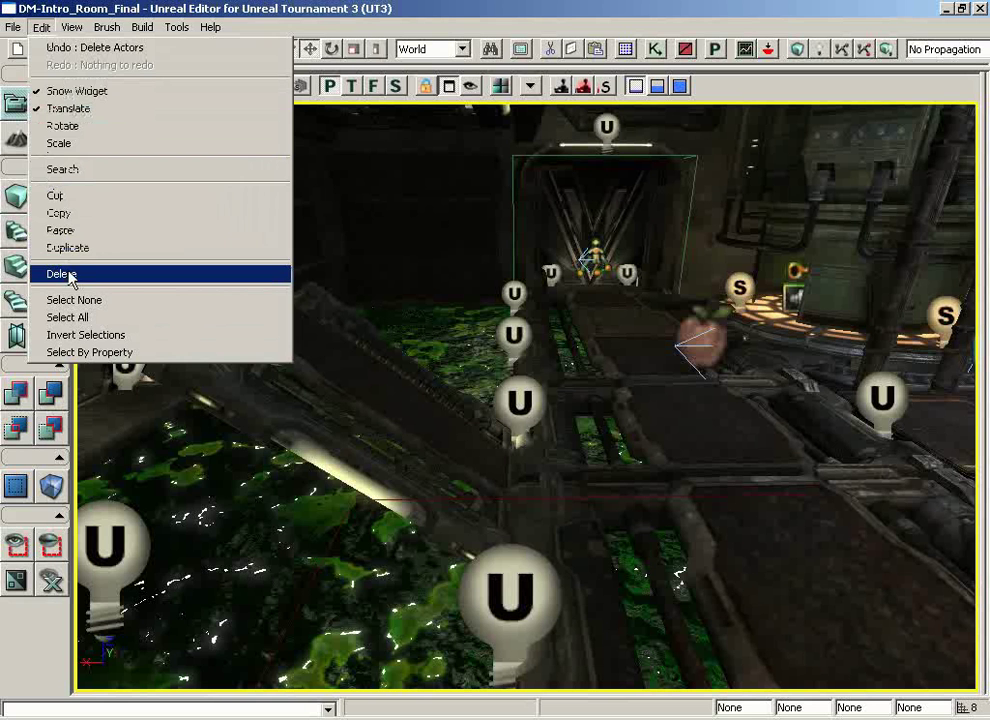
{"action": "left_click", "coordinate": [385, 412]}
{"action": "key", "text": "ctrl+z"}
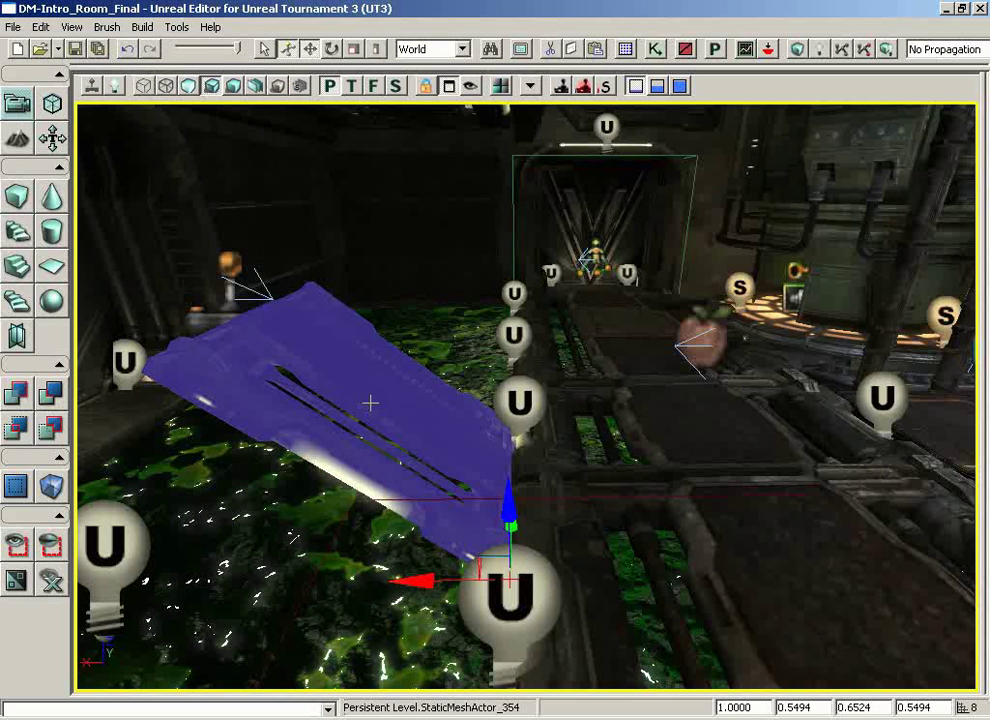
Step: Duplicate the tilted floor panel and raise the duplicate well above it along the blue Z axis
{"action": "key", "text": "ctrl+w"}
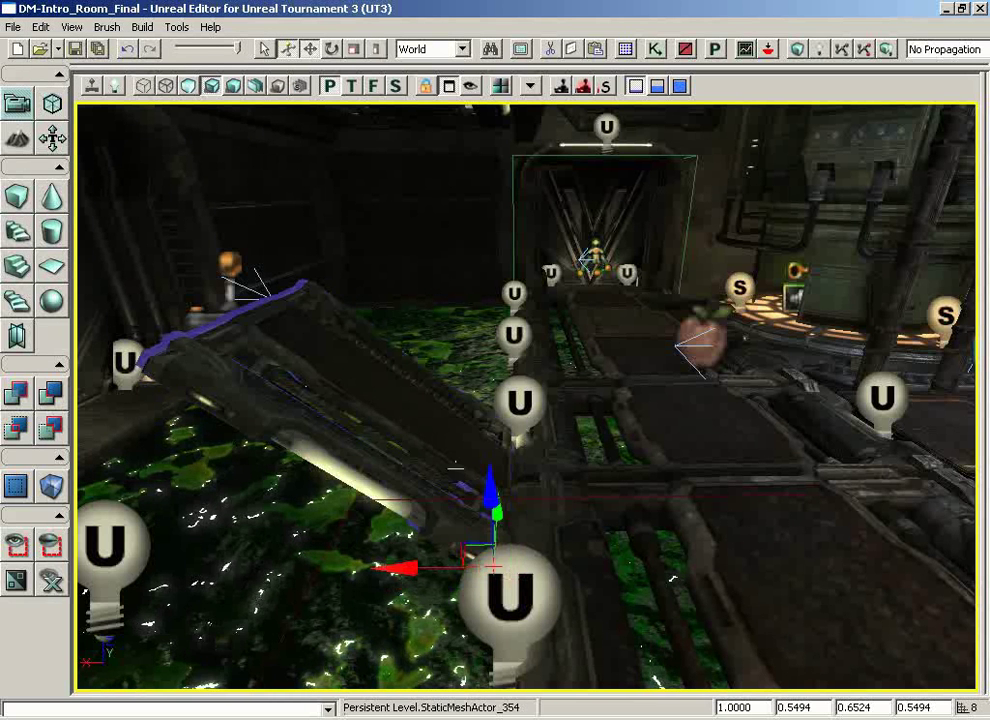
{"action": "left_click_drag", "start_coordinate": [494, 484], "coordinate": [493, 435]}
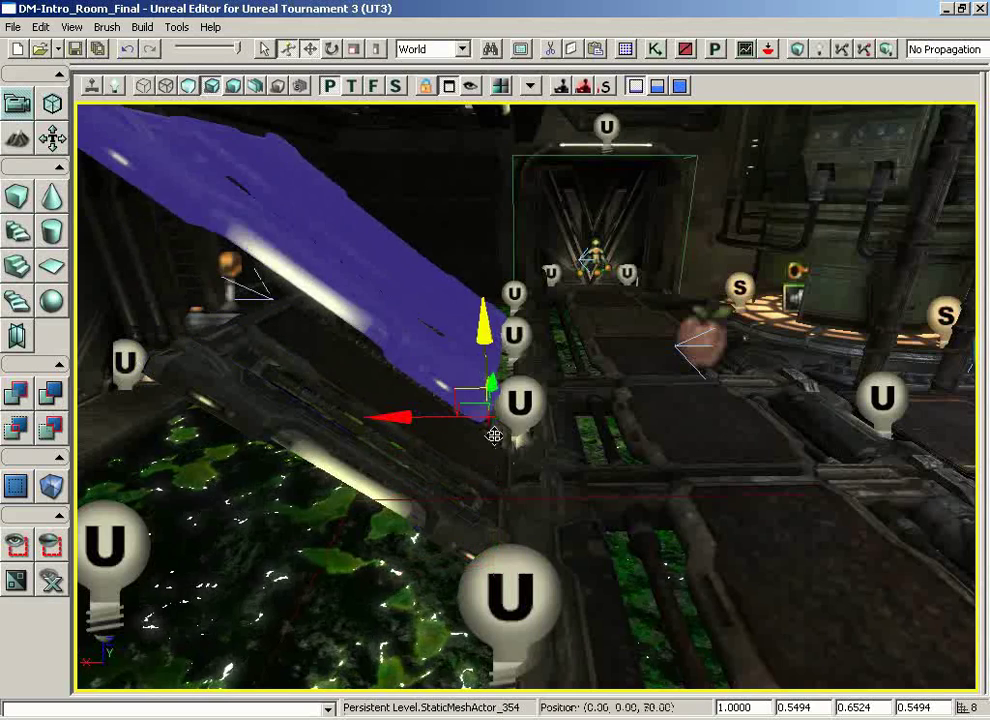
{"action": "left_click_drag", "start_coordinate": [575, 484], "coordinate": [580, 400]}
{"action": "right_click_drag", "start_coordinate": [586, 420], "coordinate": [586, 420]}
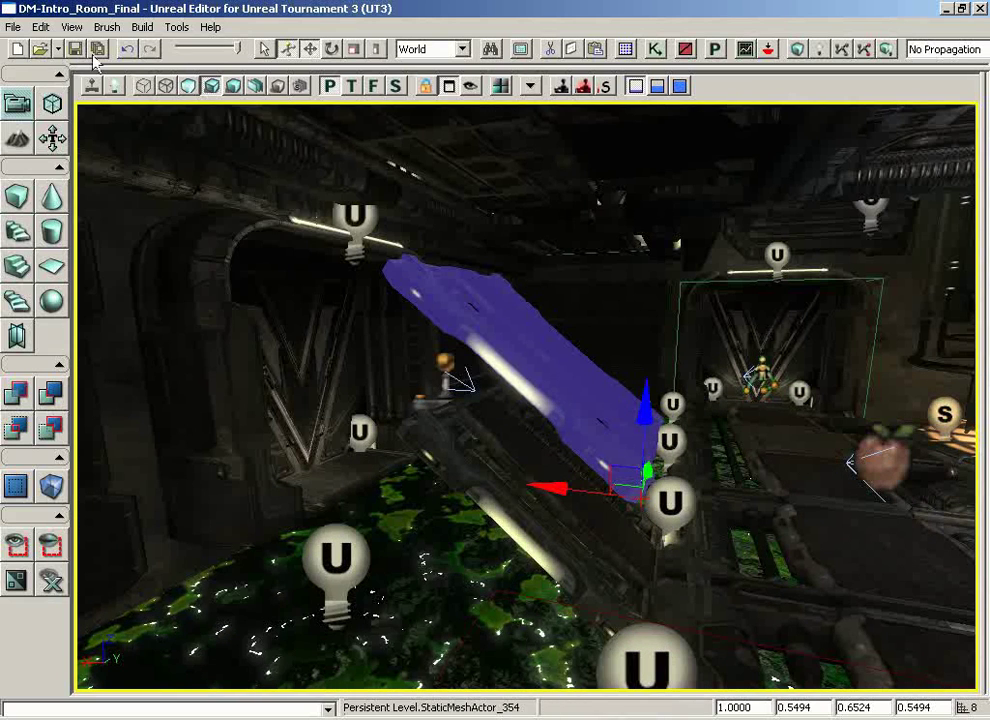
Step: Delete the raised duplicate of the floor panel with the Delete command
{"action": "left_click", "coordinate": [41, 27]}
{"action": "left_click", "coordinate": [110, 273]}
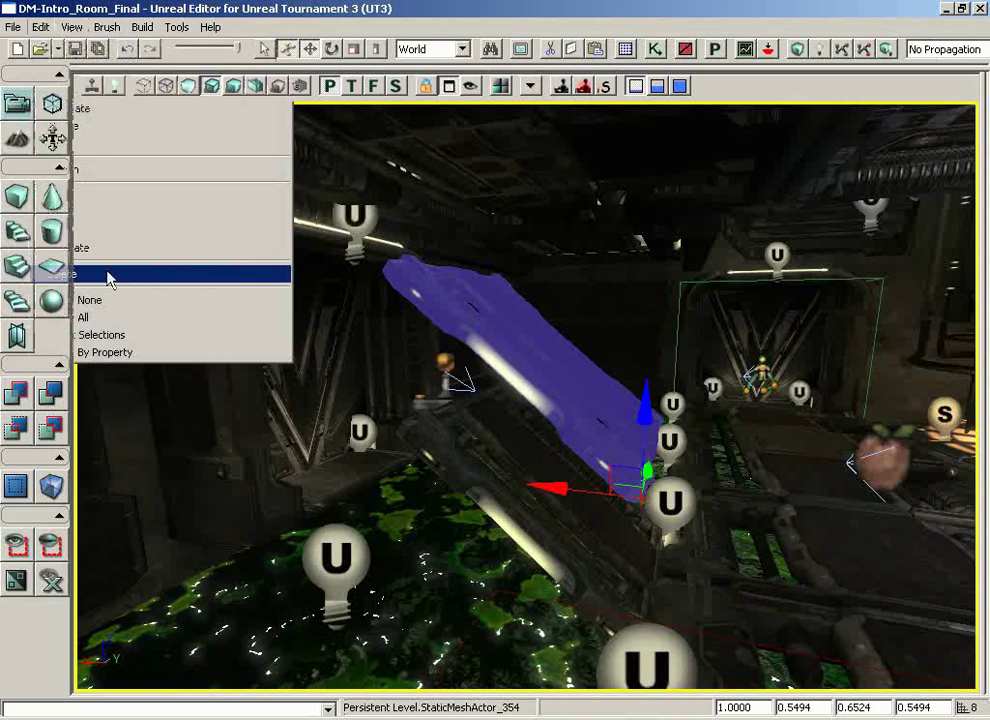
{"action": "left_click_drag", "start_coordinate": [295, 371], "coordinate": [402, 470]}
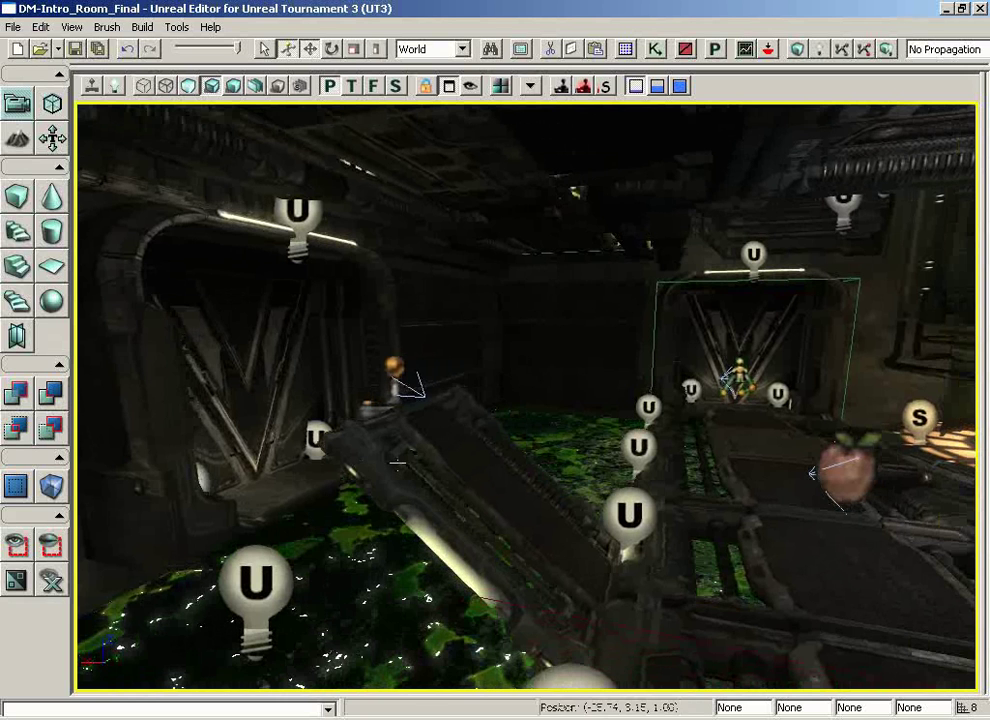
Step: Select the tilted floor panel and deselect it with Select None
{"action": "left_click", "coordinate": [41, 27]}
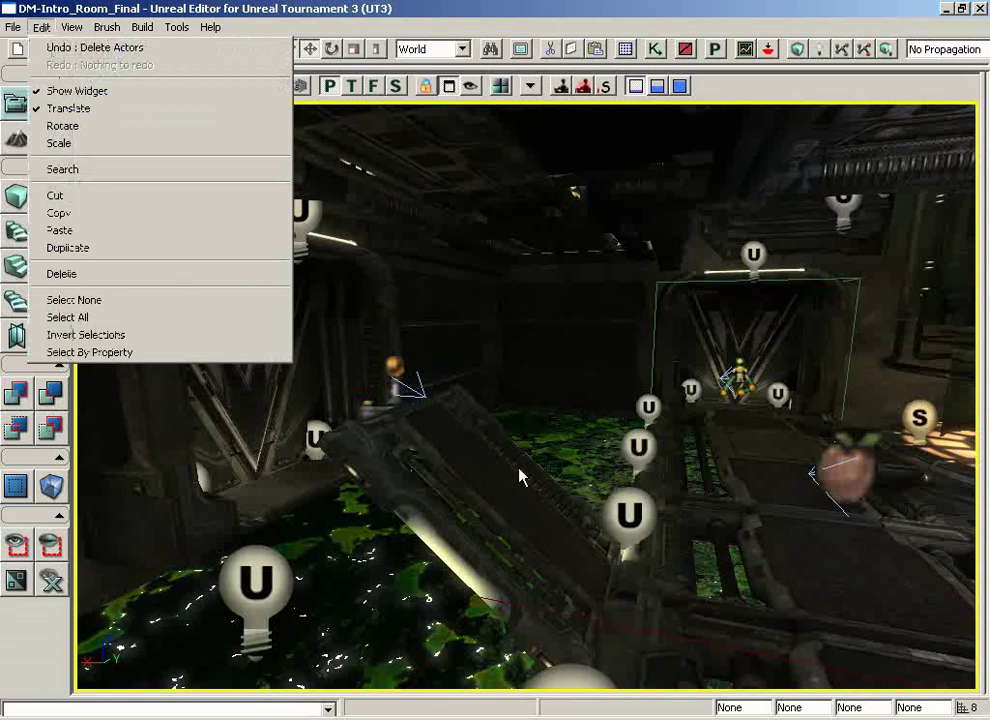
{"action": "key", "text": "ctrl+z"}
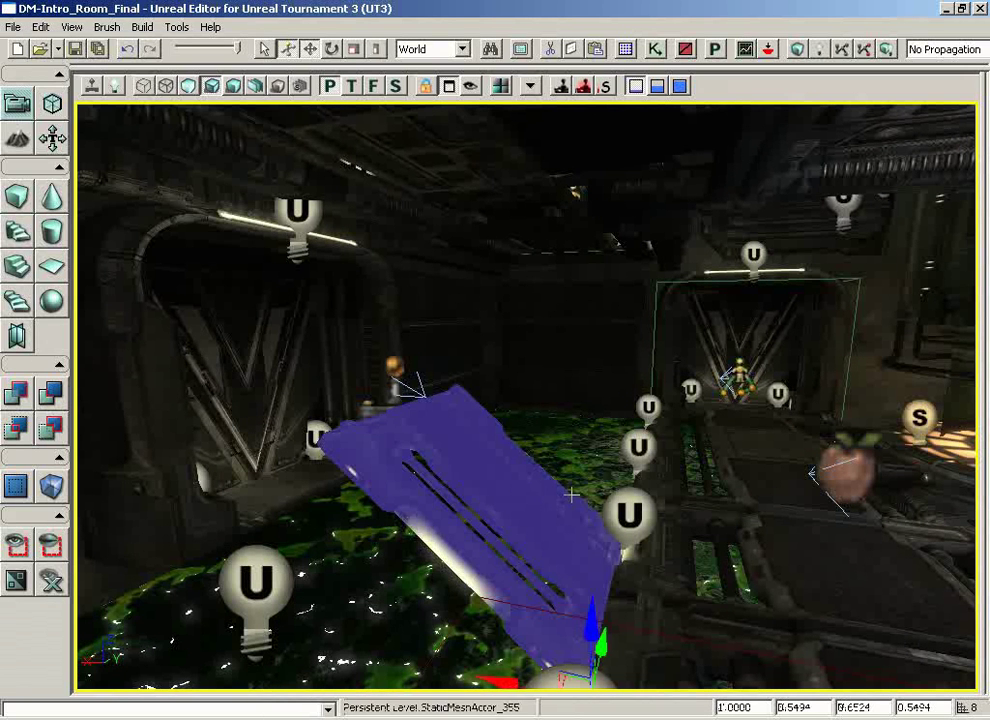
{"action": "left_click", "coordinate": [41, 27]}
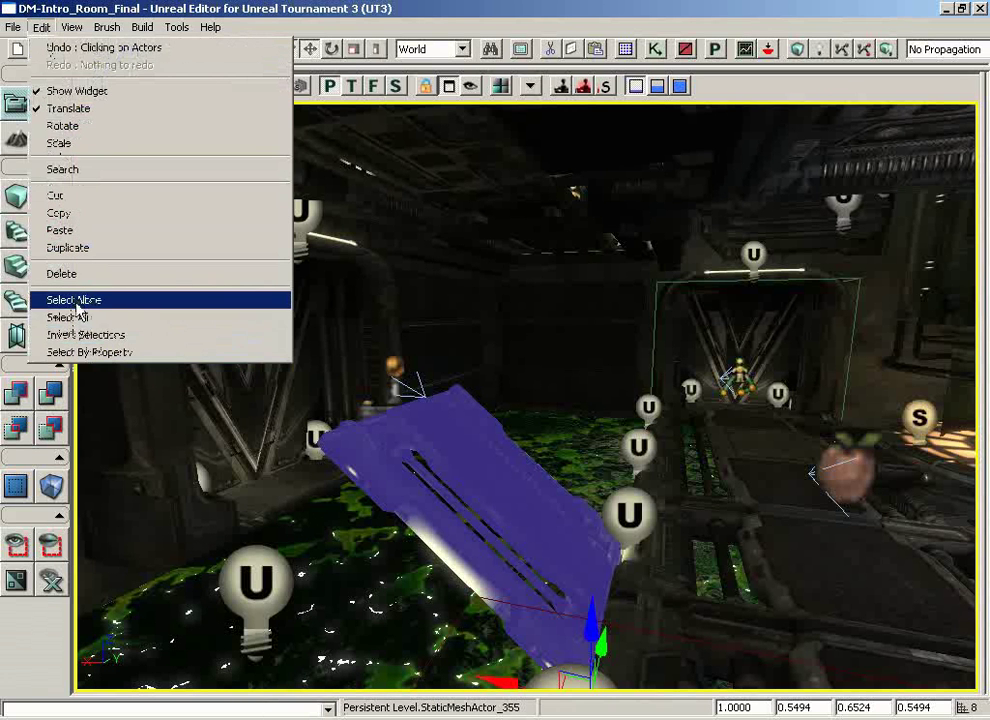
{"action": "left_click", "coordinate": [77, 302]}
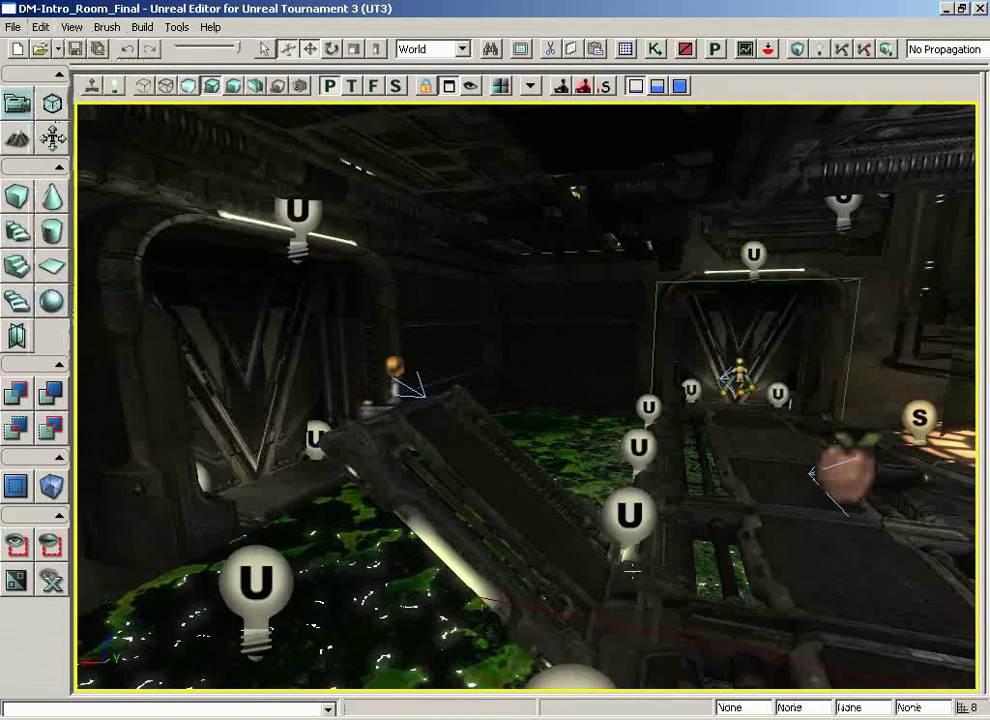
Step: Select every actor in the level with Select All
{"action": "left_click", "coordinate": [41, 27]}
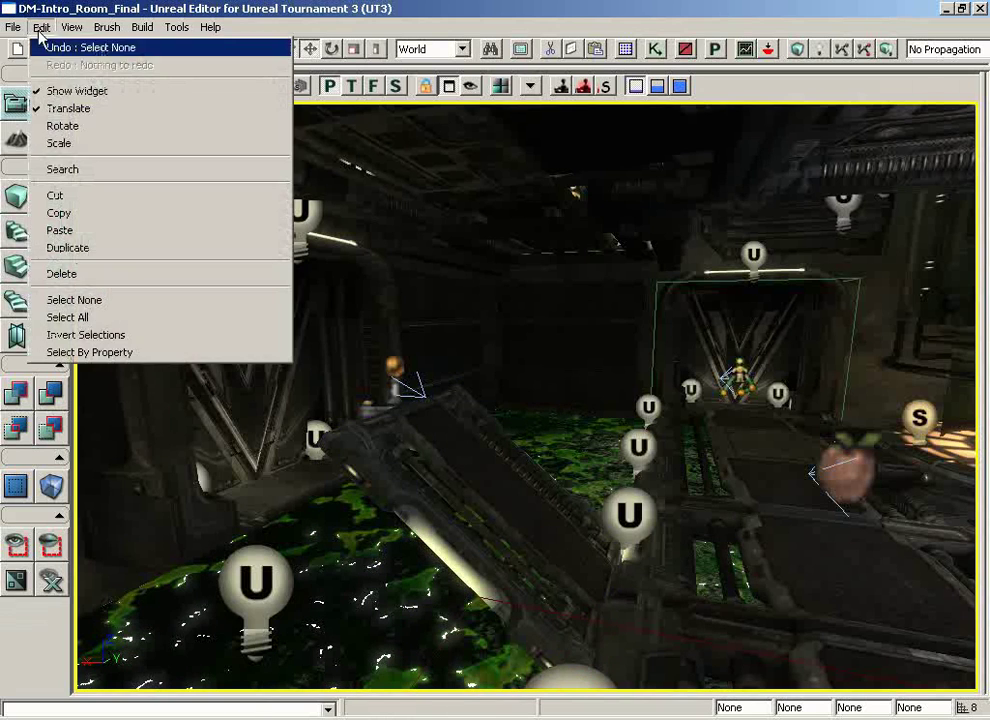
{"action": "left_click", "coordinate": [68, 318]}
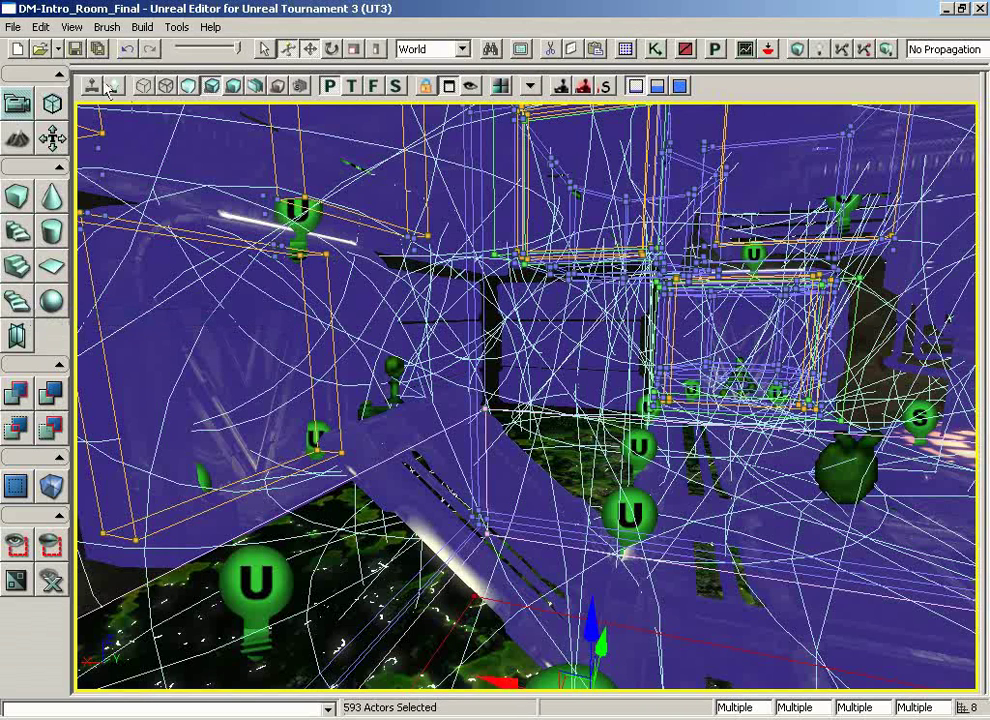
{"action": "left_click", "coordinate": [41, 27]}
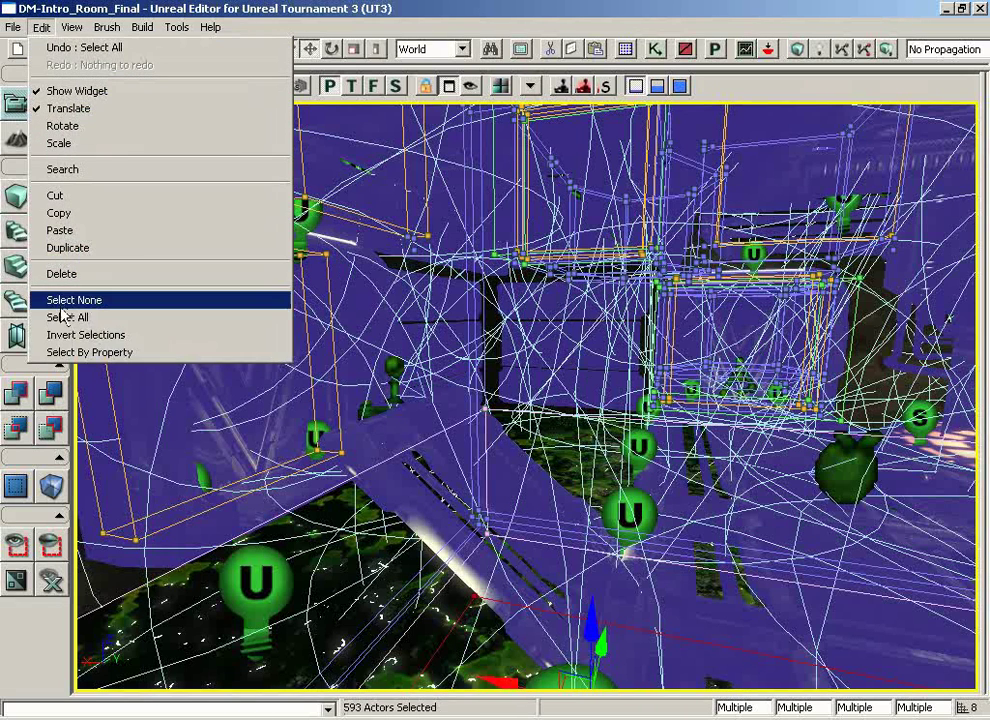
Step: Invert the selection from only the tilted floor panel to all other actors, and clear it with Select None
{"action": "left_click", "coordinate": [439, 490]}
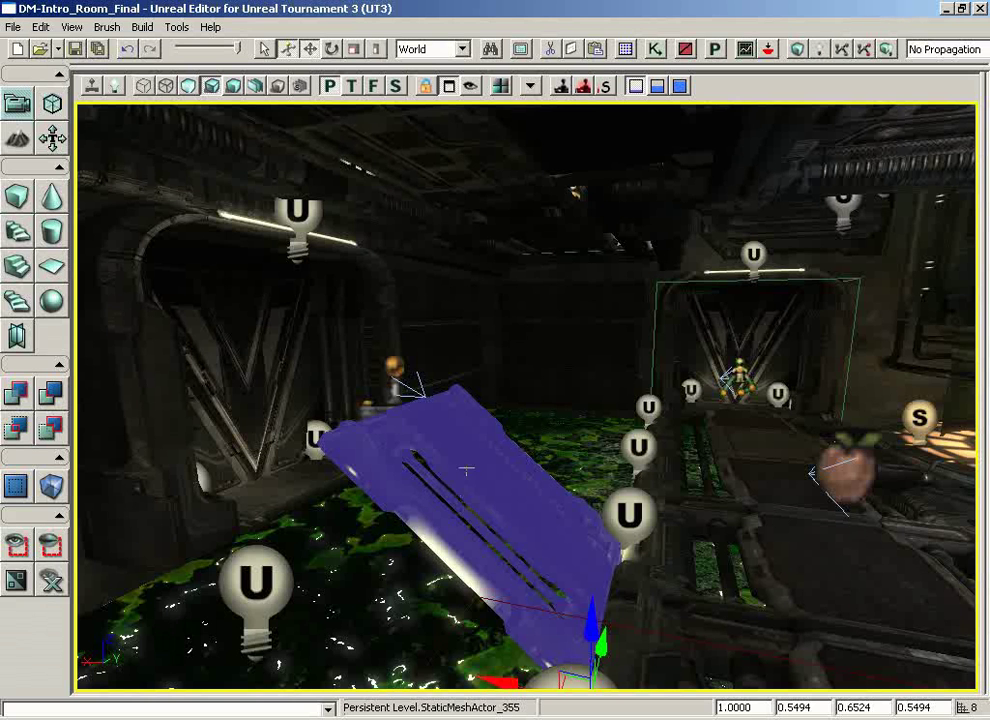
{"action": "left_click", "coordinate": [41, 27]}
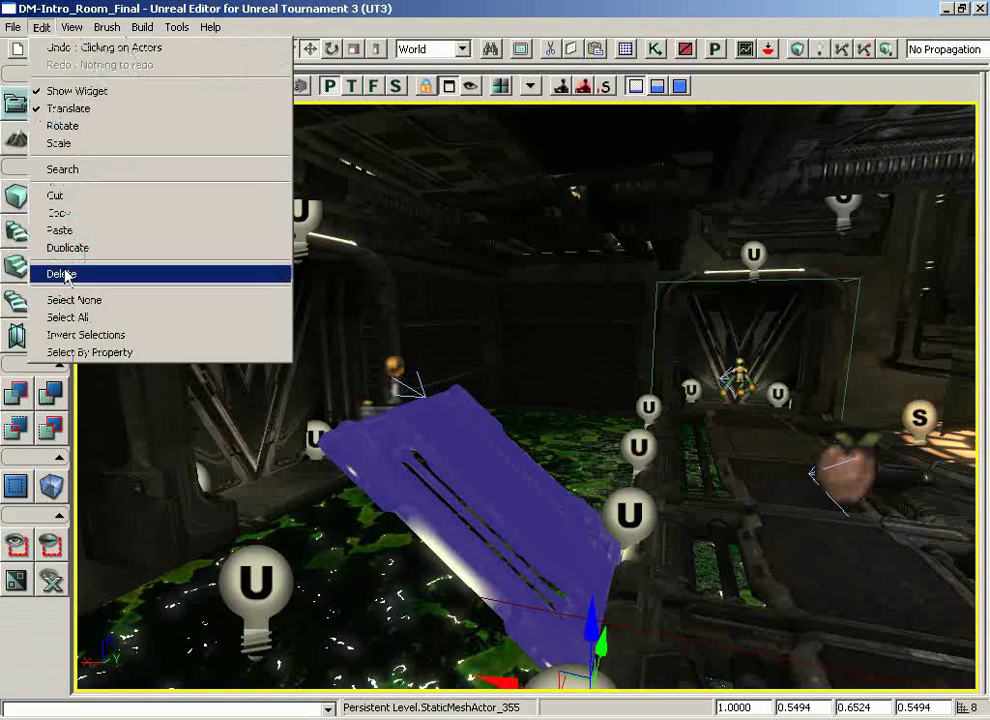
{"action": "left_click", "coordinate": [67, 338]}
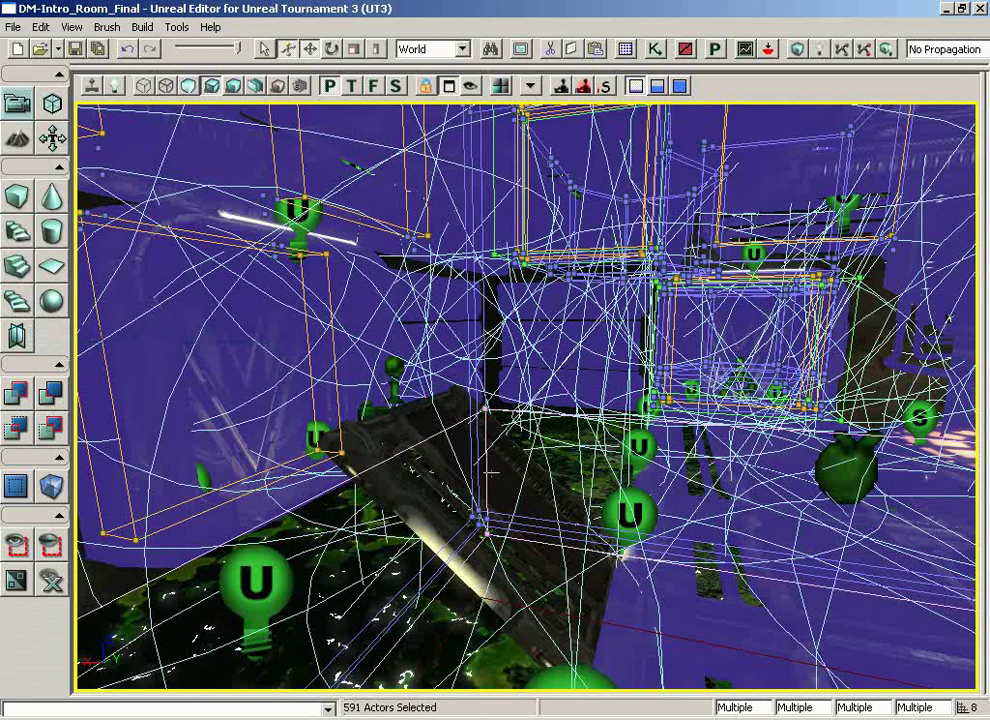
{"action": "left_click", "coordinate": [41, 27]}
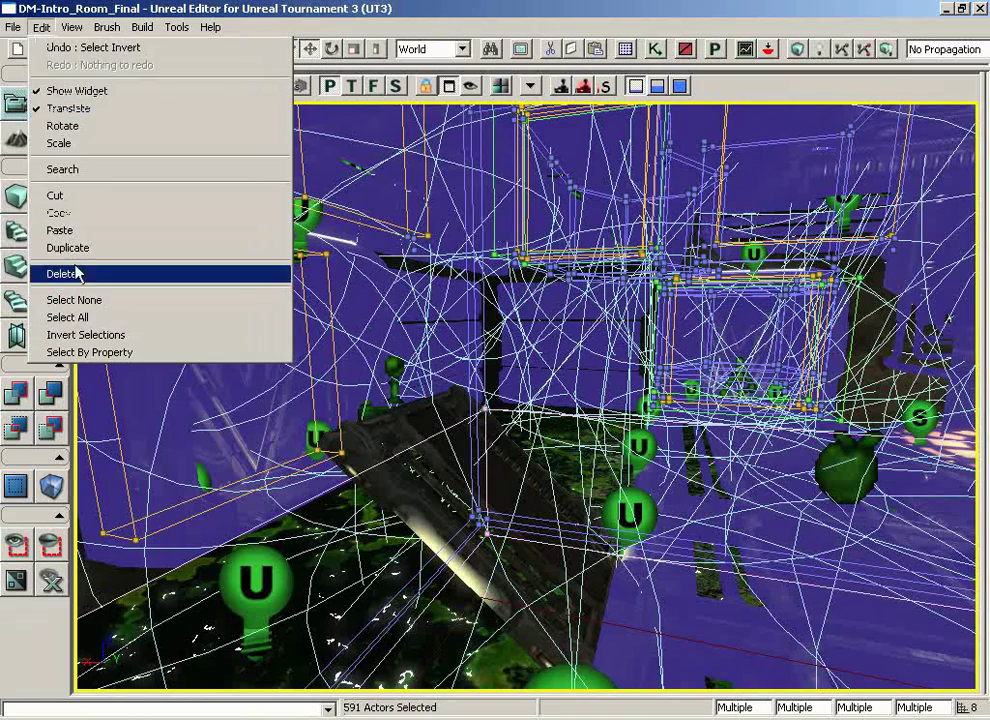
{"action": "left_click", "coordinate": [75, 301]}
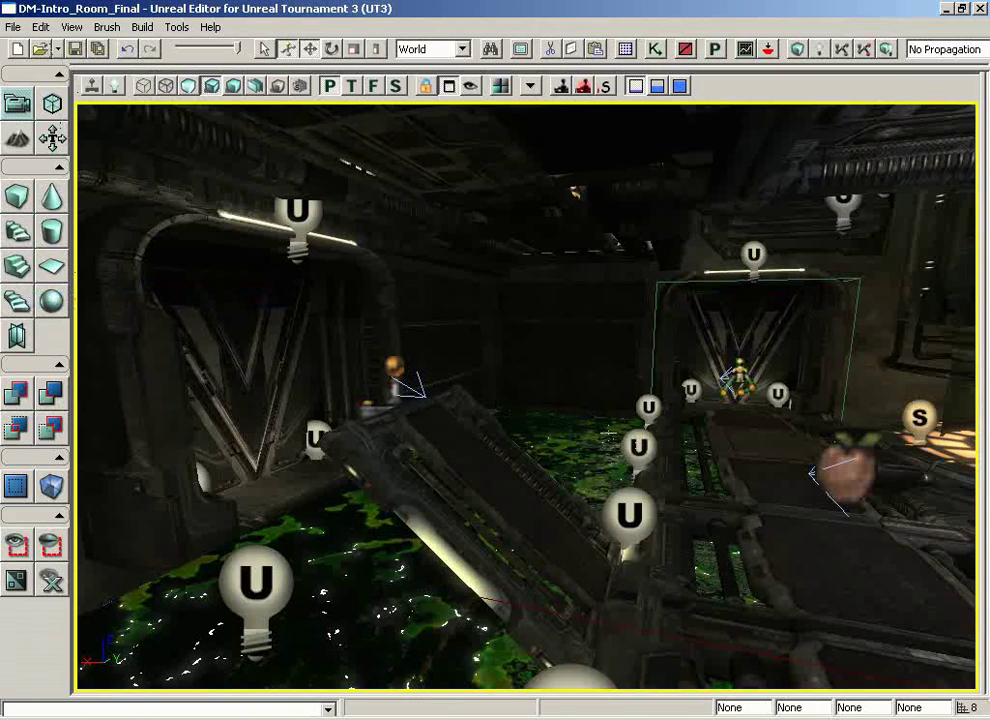
Step: Open the actor properties of the middle point light beside the green pool and review its LightComponent settings
{"action": "left_click_drag", "start_coordinate": [350, 350], "coordinate": [420, 375]}
{"action": "left_click", "coordinate": [42, 28]}
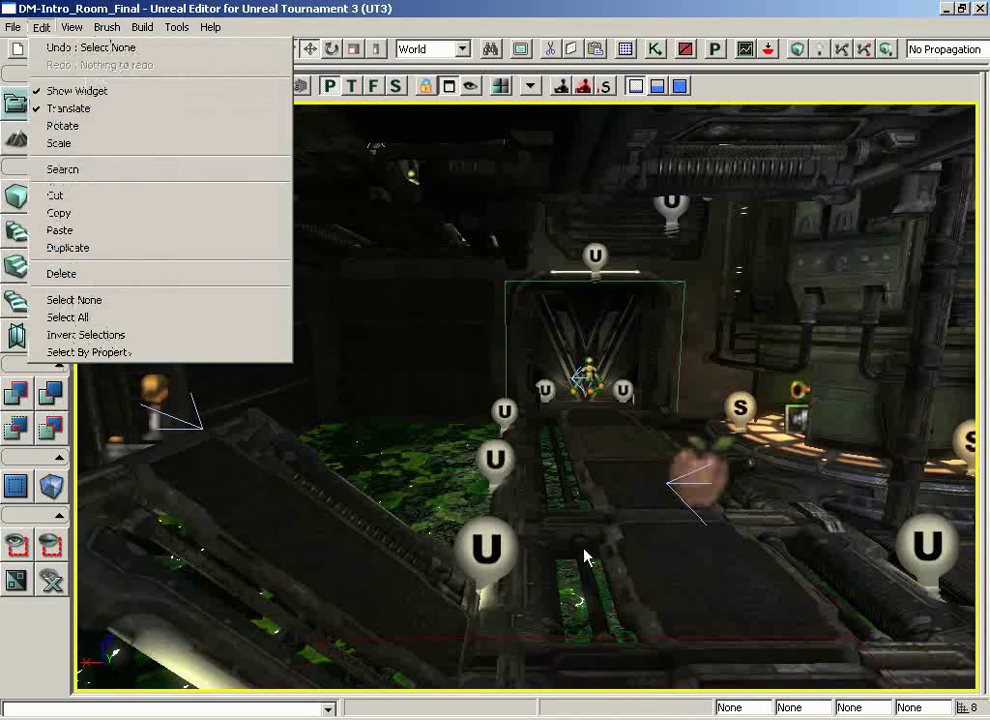
{"action": "left_click", "coordinate": [490, 457]}
{"action": "left_click", "coordinate": [490, 457]}
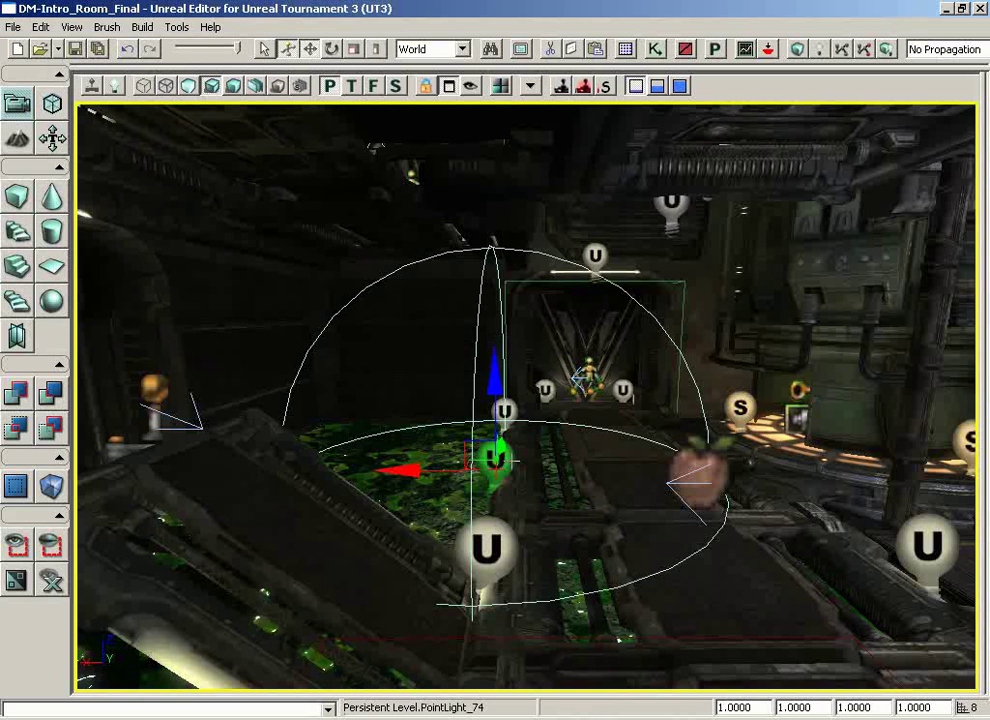
{"action": "key", "text": "F4"}
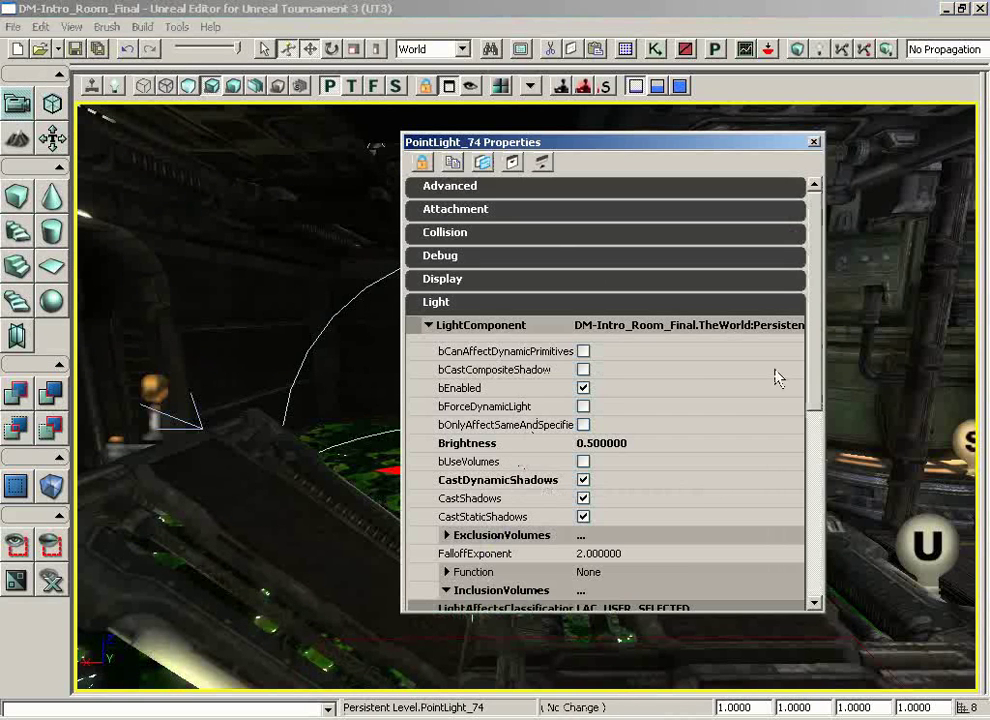
{"action": "left_click_drag", "start_coordinate": [818, 327], "coordinate": [815, 370]}
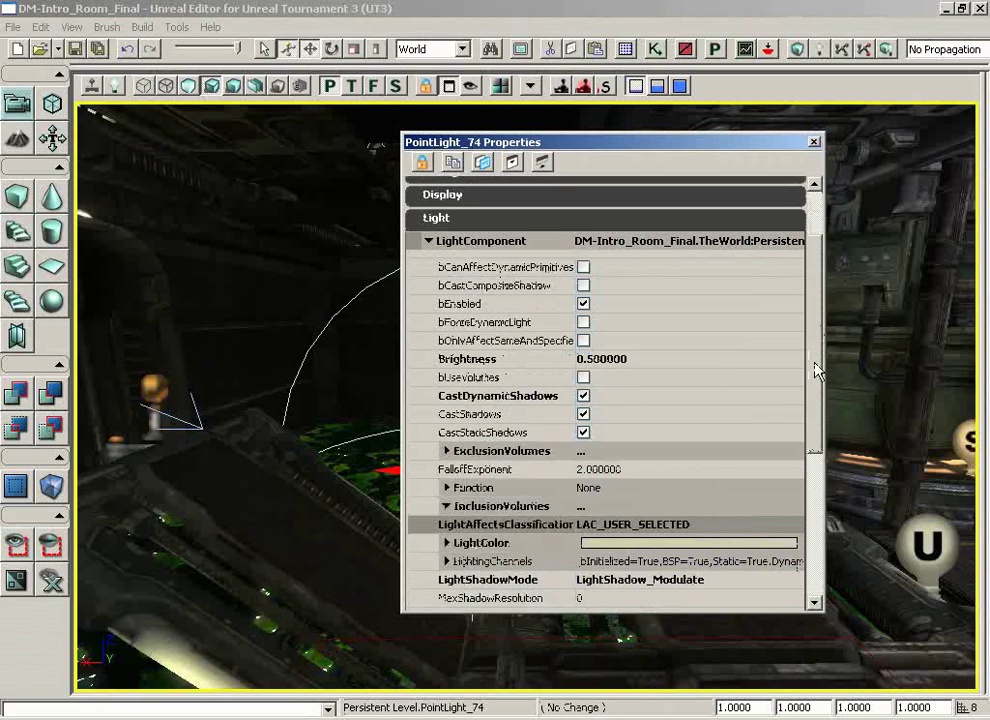
{"action": "left_click", "coordinate": [72, 27]}
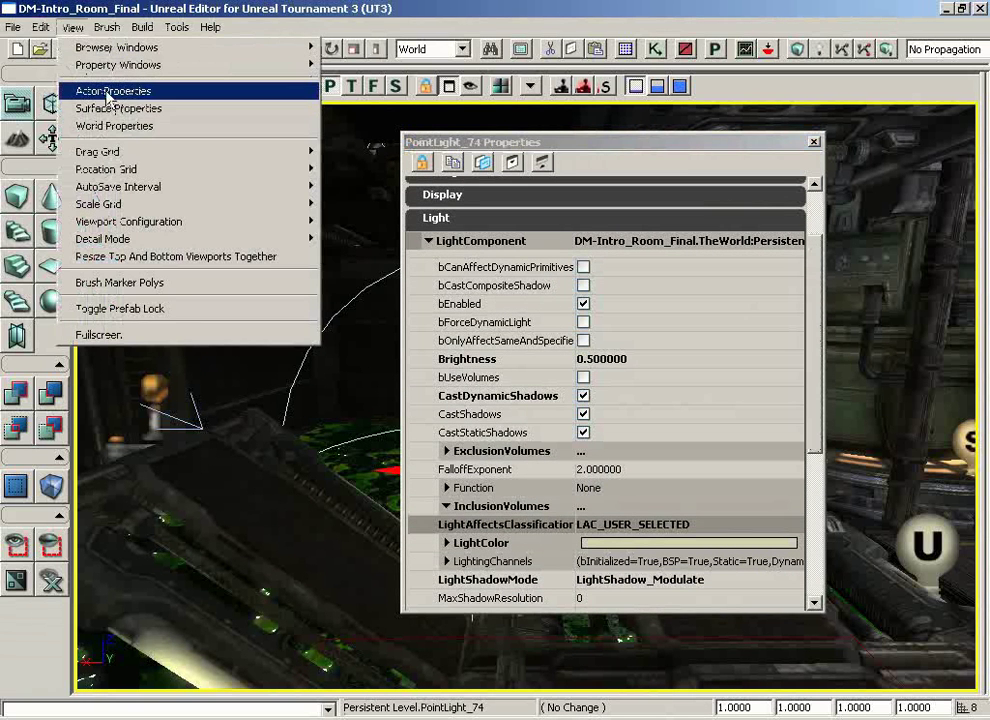
{"action": "left_click", "coordinate": [632, 143]}
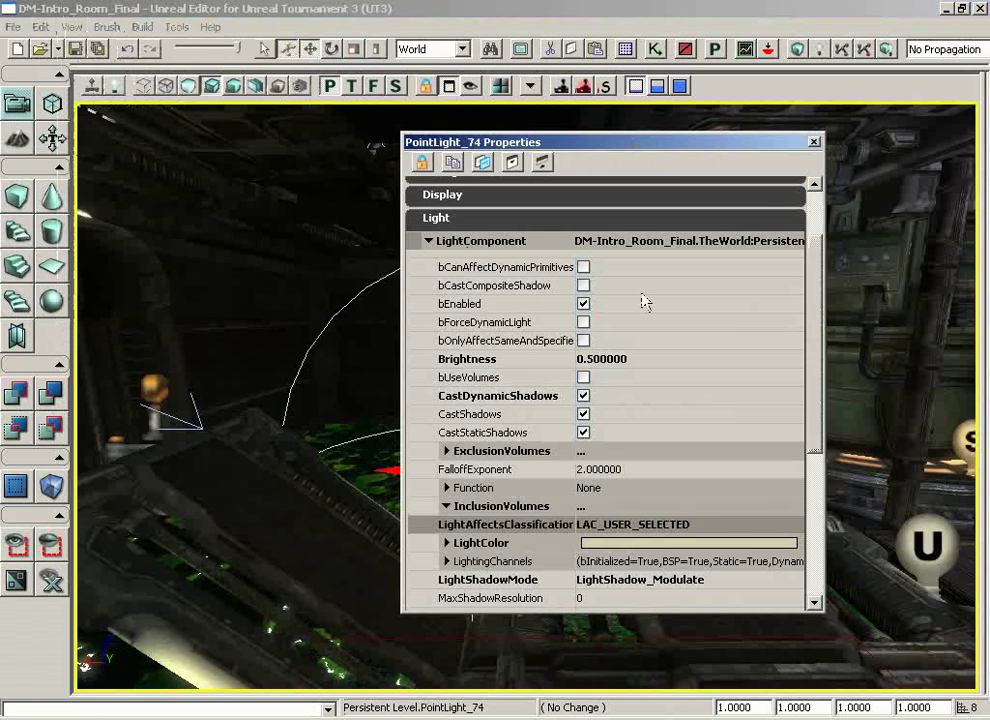
Step: Select all point lights sharing this light's Brightness value with Select By Property
{"action": "left_click", "coordinate": [465, 362]}
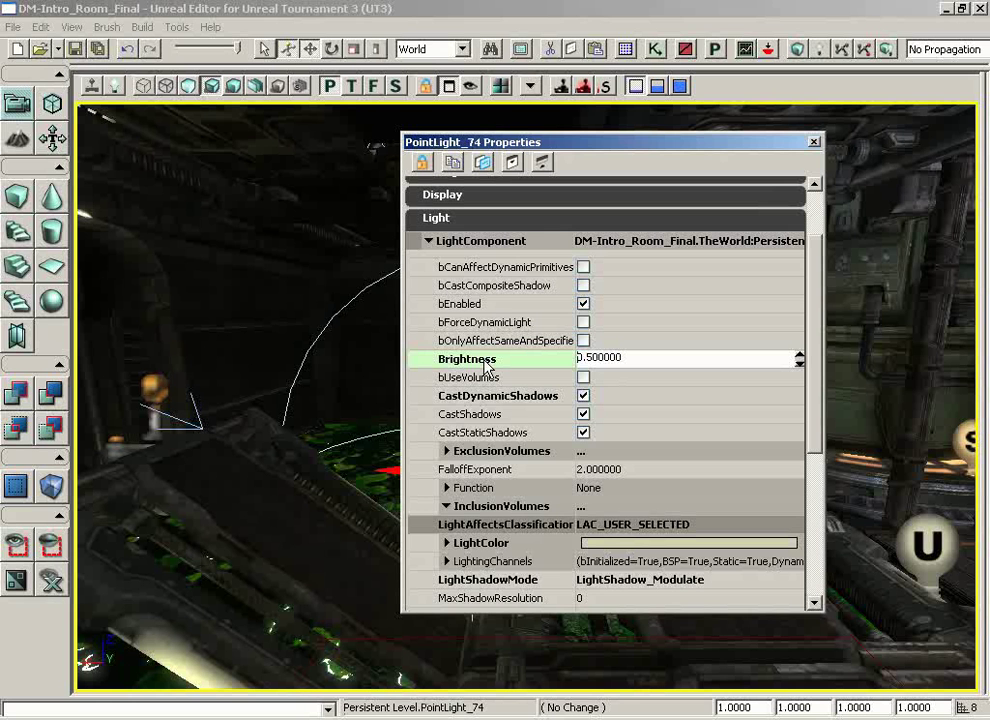
{"action": "left_click", "coordinate": [40, 27]}
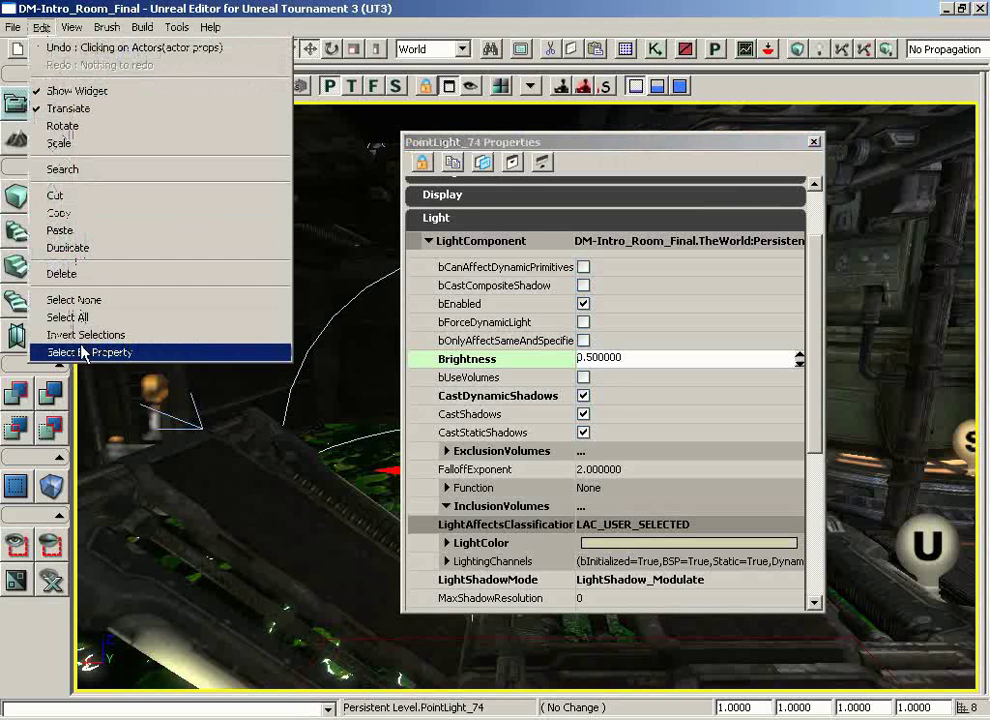
{"action": "left_click", "coordinate": [88, 351]}
Step: Move the properties window aside, look over the selected lights in the level, and check the Brightness of two ceiling lights individually
{"action": "left_click_drag", "start_coordinate": [837, 165], "coordinate": [888, 163]}
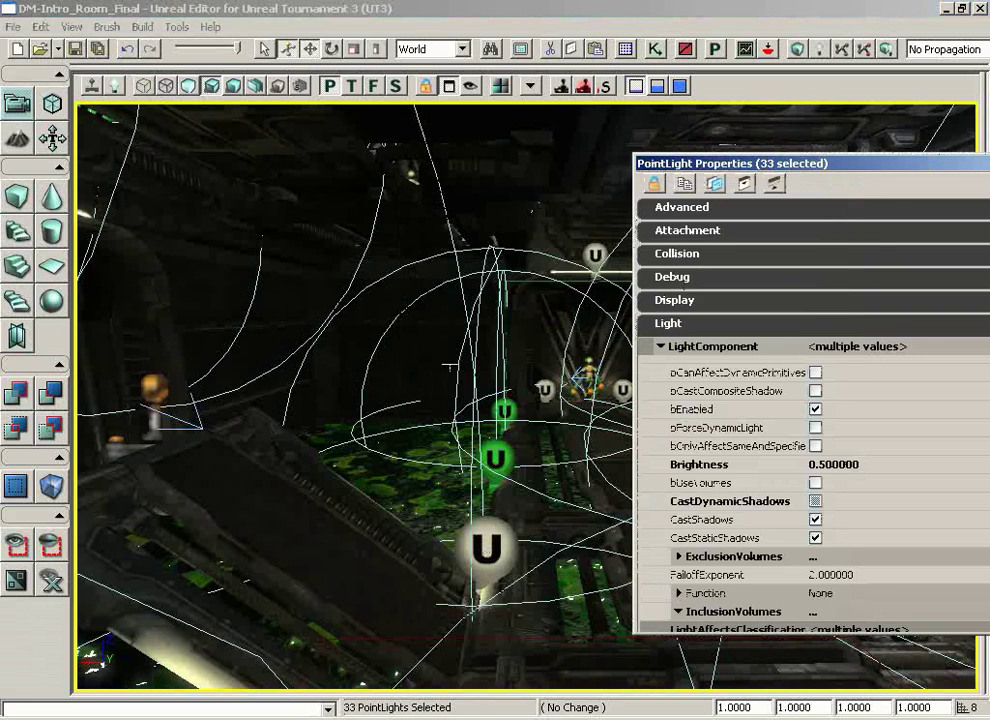
{"action": "left_click_drag", "start_coordinate": [451, 364], "coordinate": [510, 310]}
{"action": "right_click_drag", "start_coordinate": [510, 310], "coordinate": [652, 292]}
{"action": "left_click_drag", "start_coordinate": [325, 370], "coordinate": [147, 101]}
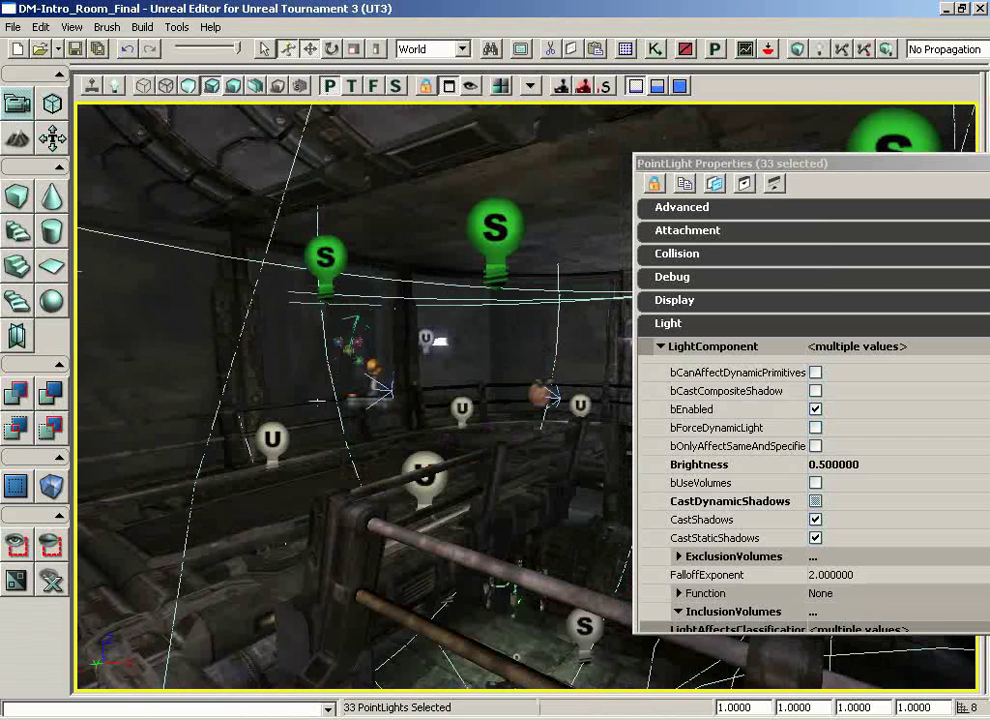
{"action": "left_click", "coordinate": [494, 226]}
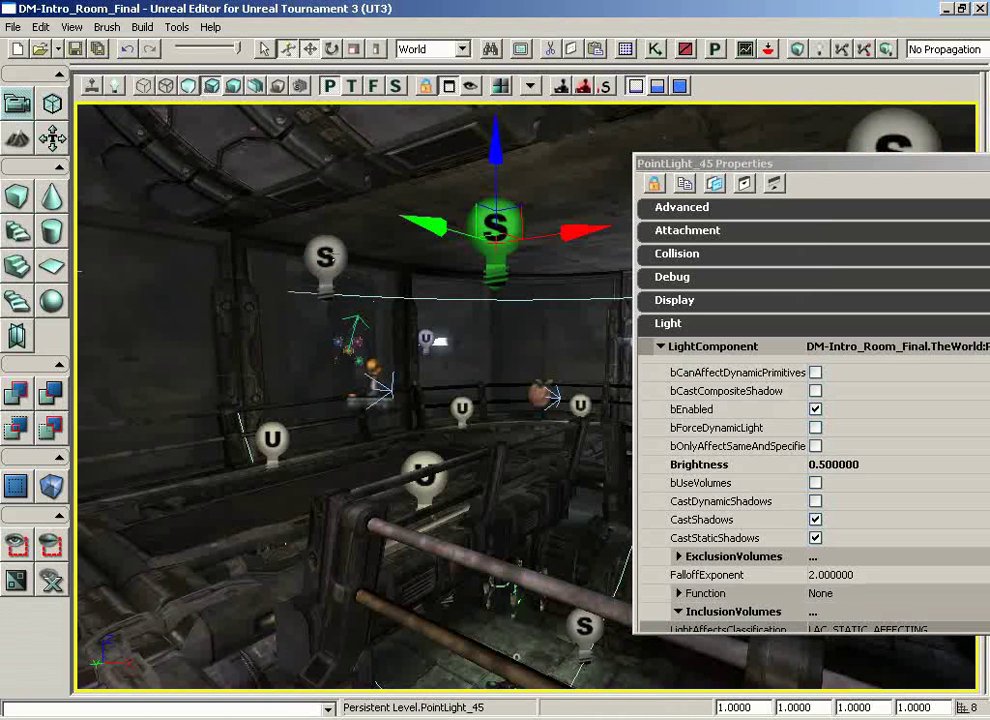
{"action": "left_click", "coordinate": [325, 256]}
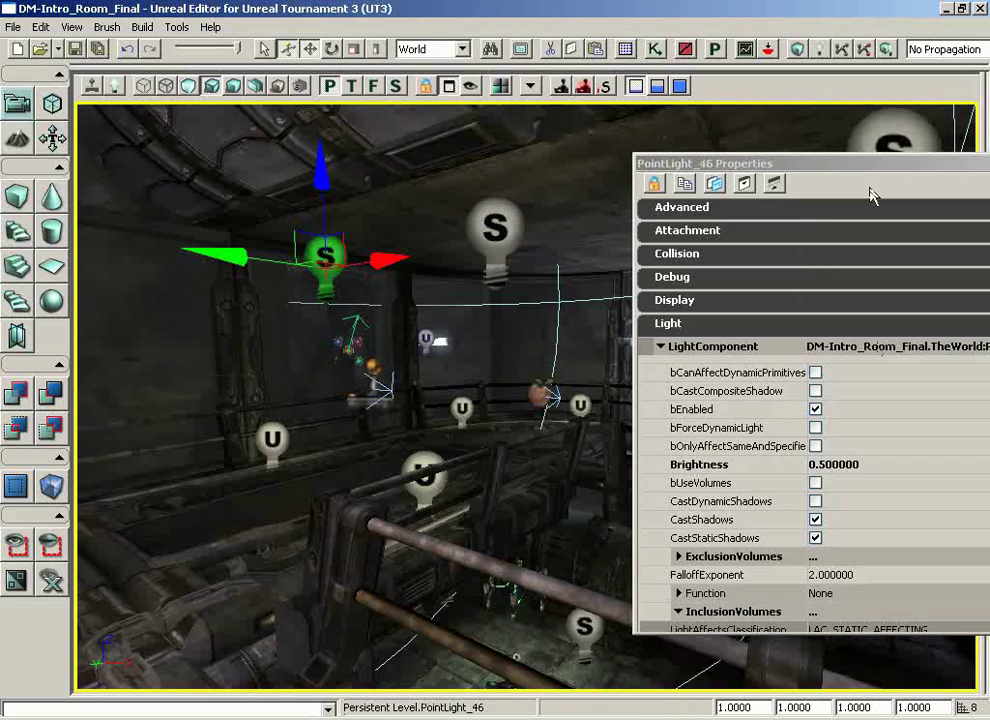
Step: Bring the ceiling light's whole properties window into view and open the list of Edit commands
{"action": "left_click_drag", "start_coordinate": [855, 165], "coordinate": [687, 131]}
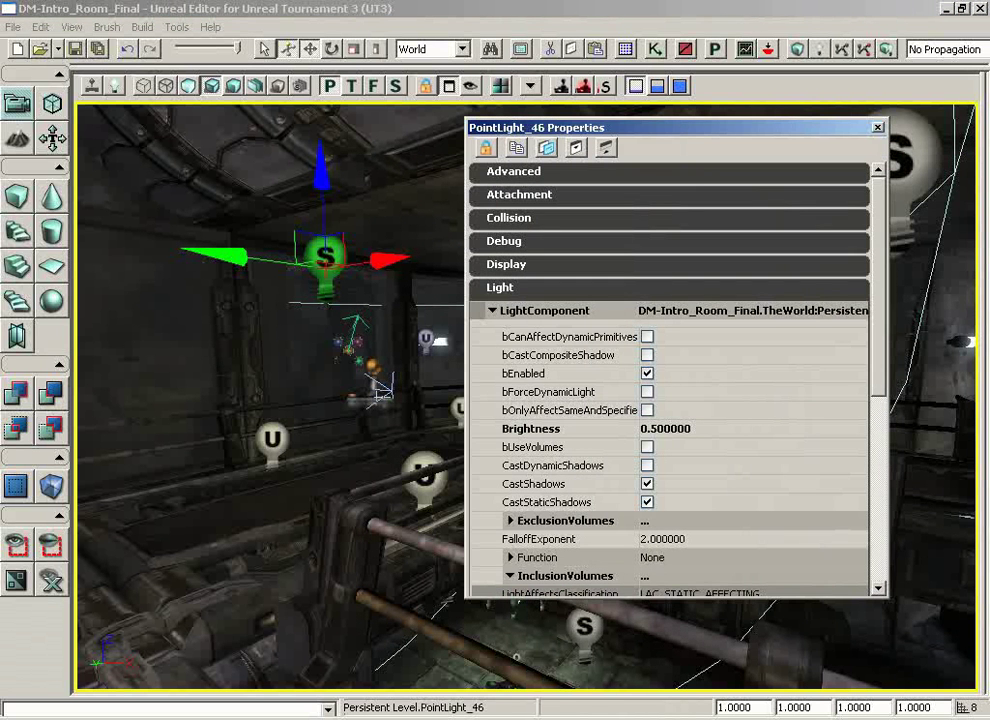
{"action": "left_click", "coordinate": [38, 27]}
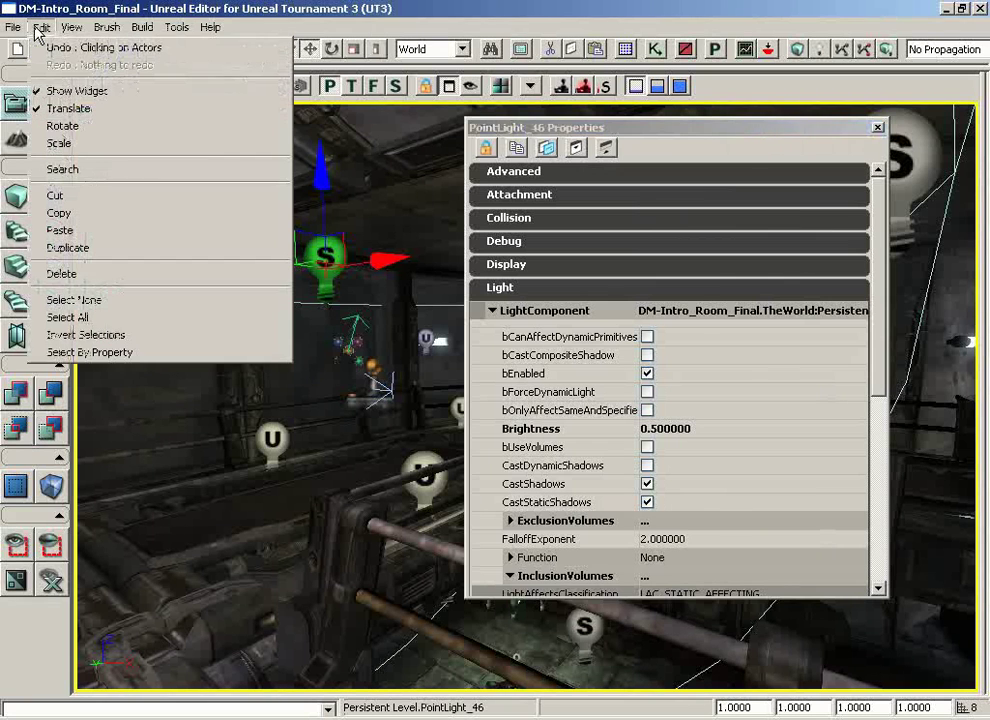